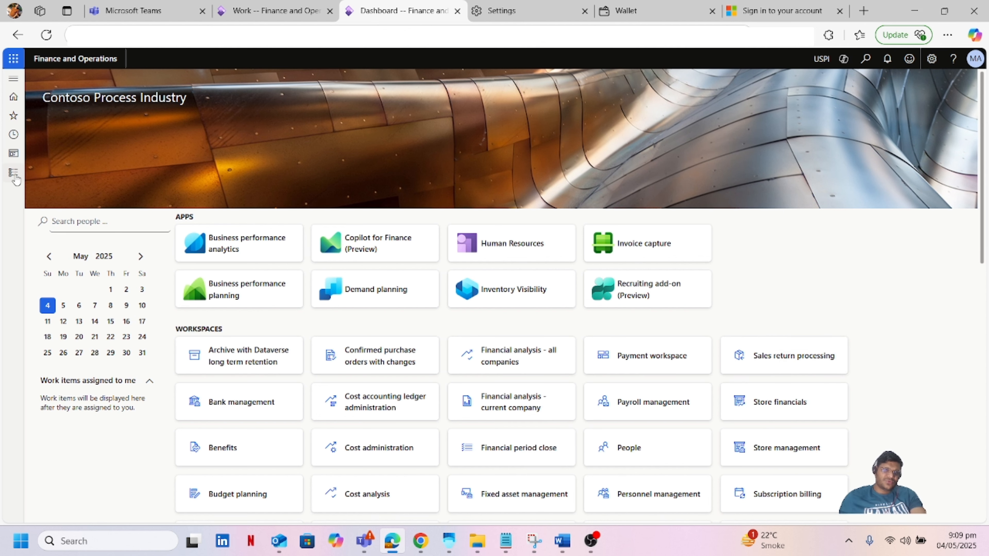
Step: Open the Warehouse management module menu from the Modules list
left_click(14, 172)
scroll(89, 259, "down", 10)
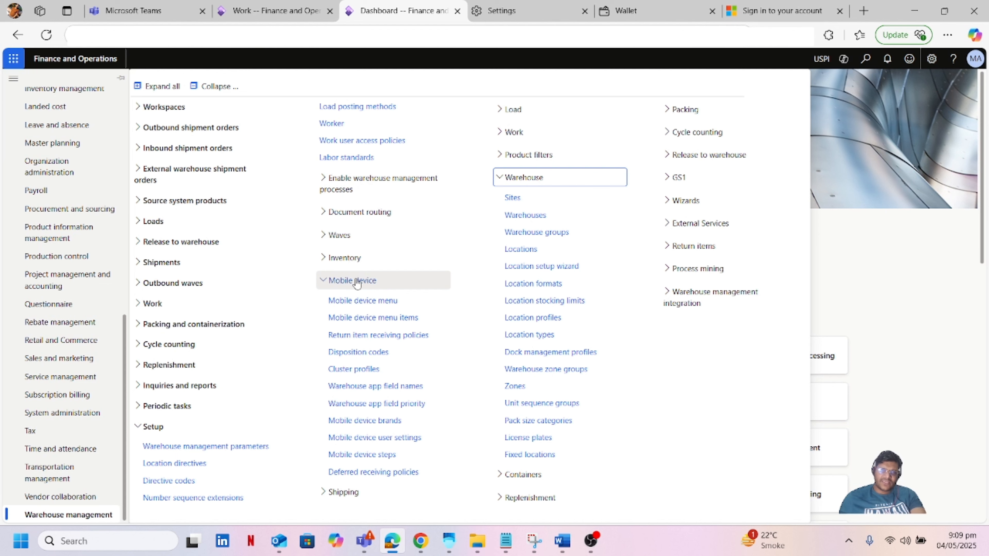
Step: Check on the Disposition codes page that Receive and Return to Vendor map to Blocking status
left_click(368, 353)
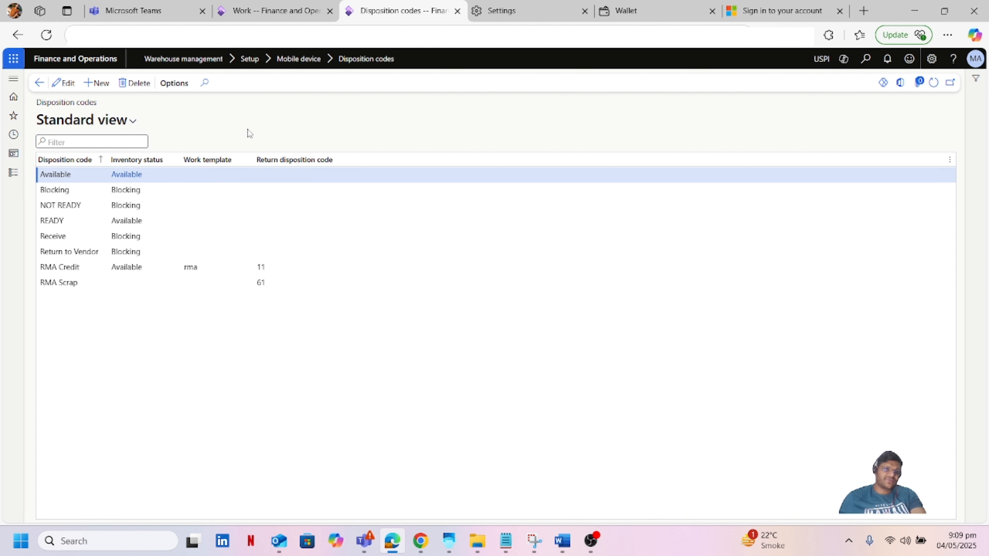
left_click(80, 237)
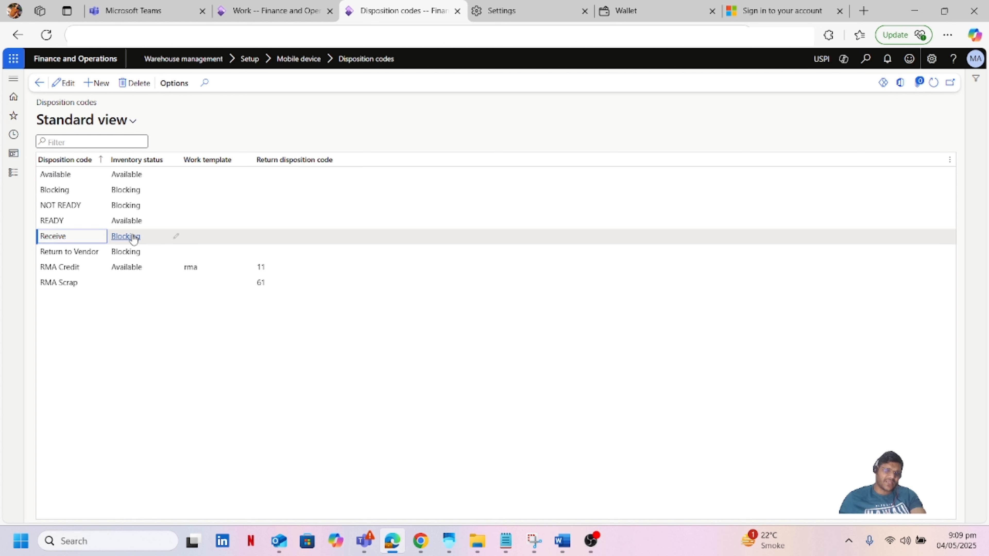
left_click(60, 253)
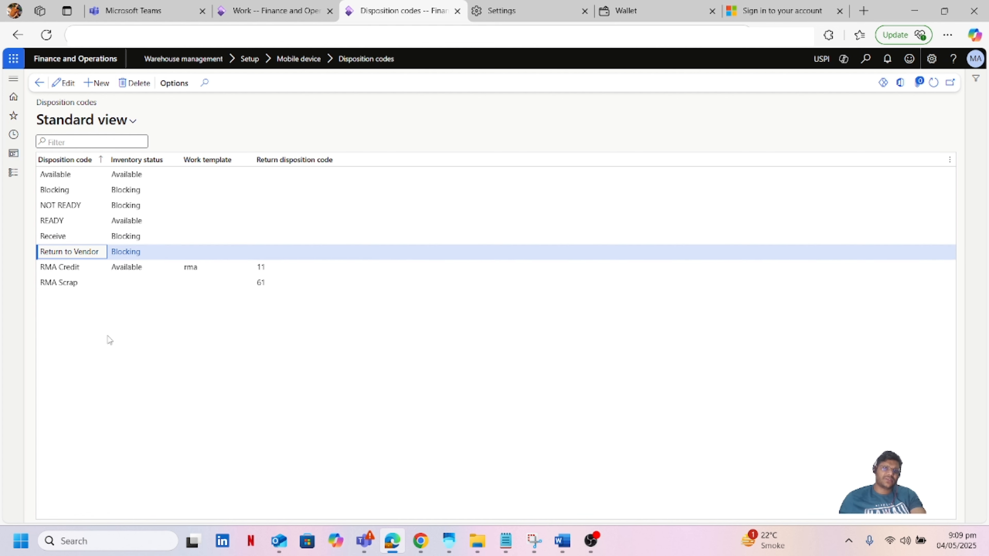
left_click(14, 174)
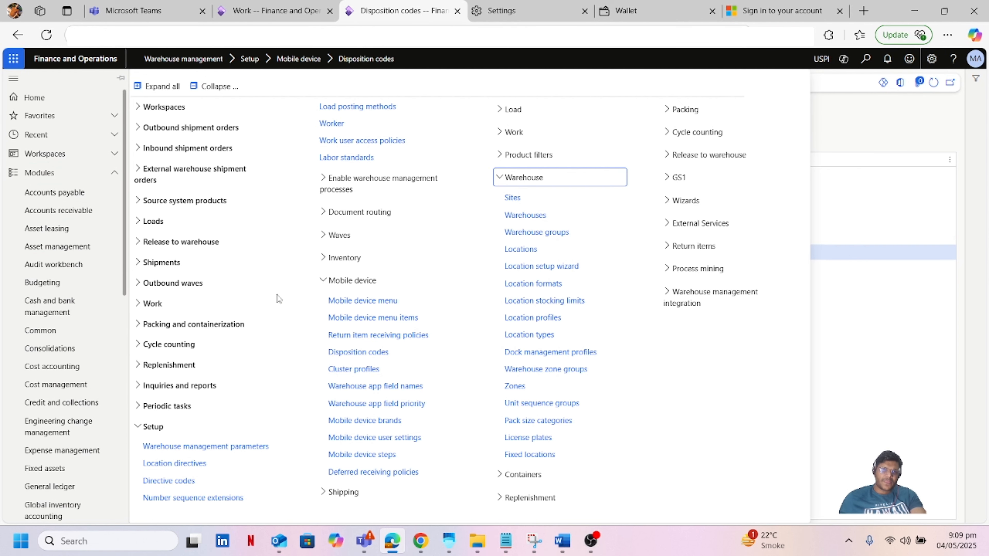
Step: Open the Receive Disposition Code item in Mobile device menu items
left_click(360, 319)
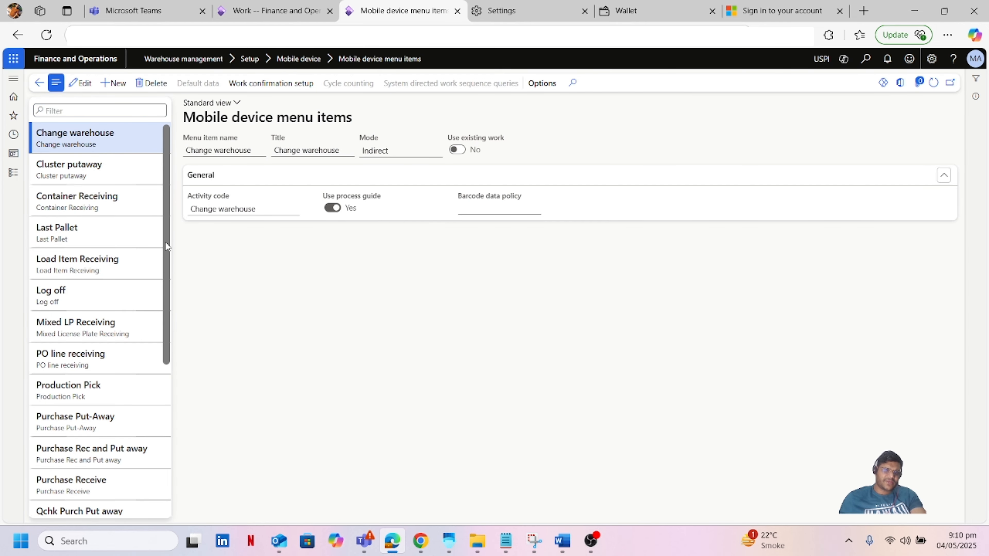
left_click_drag(165, 243, 172, 359)
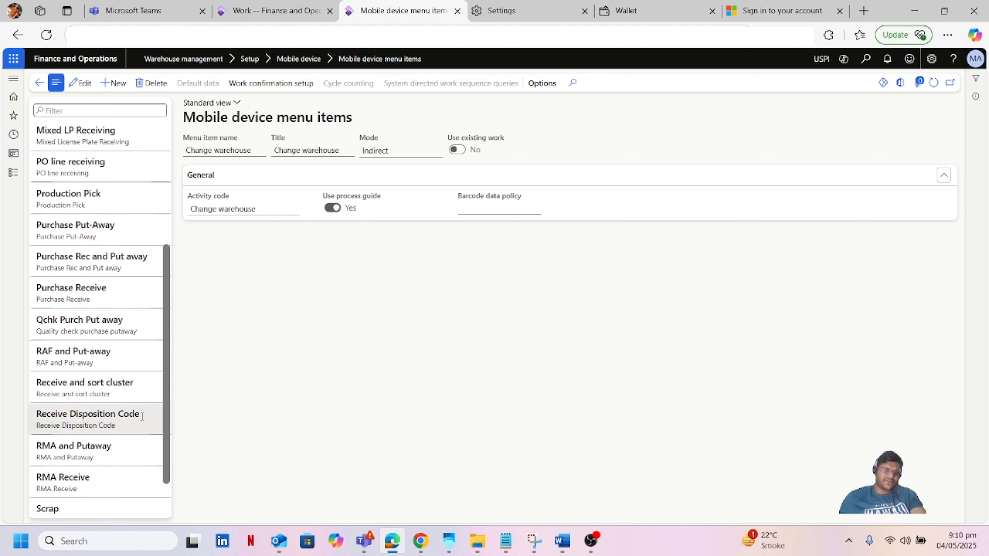
left_click(95, 421)
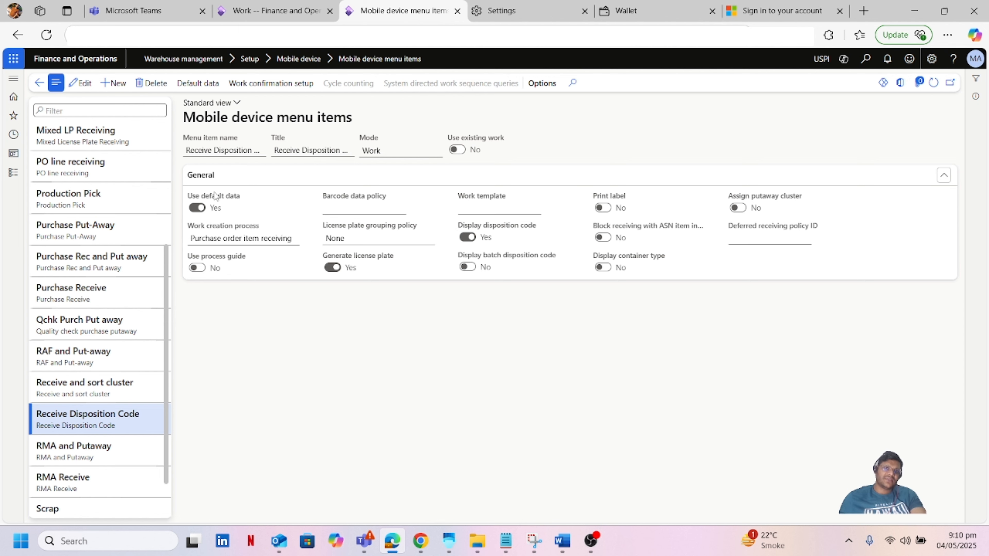
Step: Review the Receive Disposition Code default data: disposition code Receive for warehouse MainDC
left_click(197, 83)
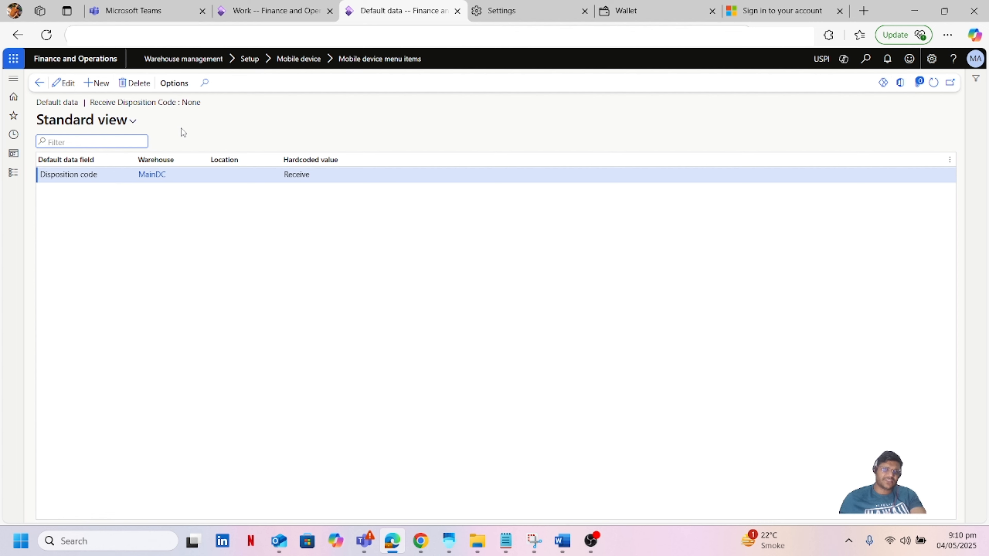
key("Tab")
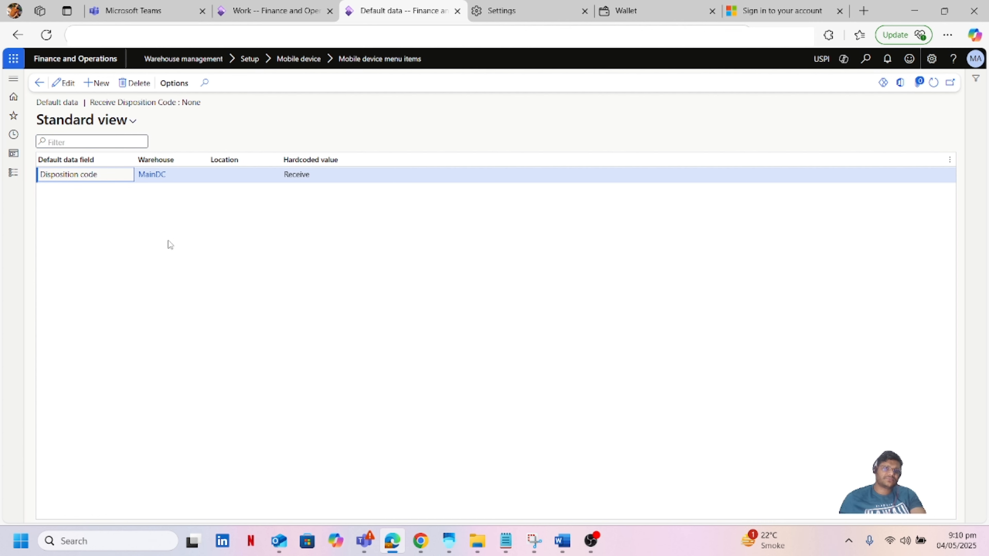
left_click(14, 176)
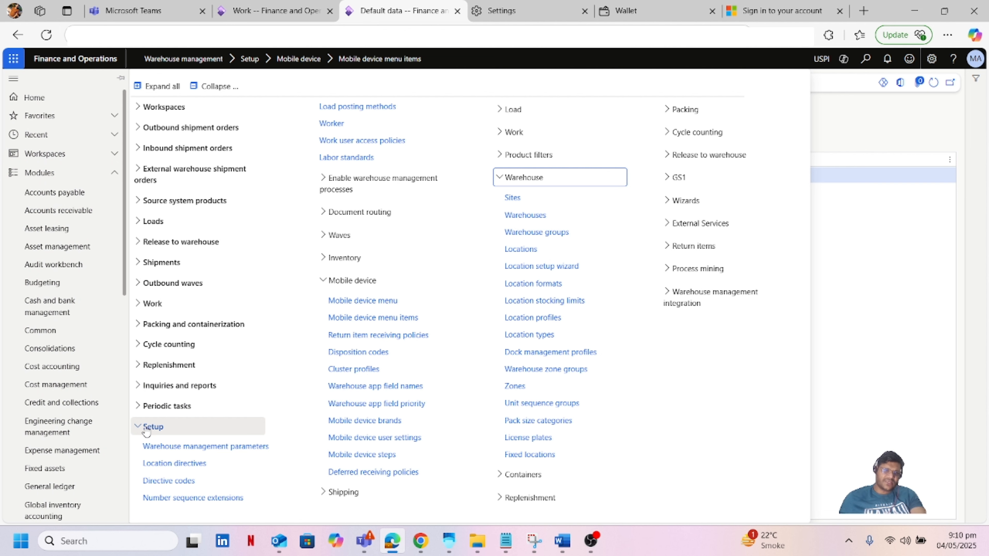
Step: Filter location directives to Purchase orders and select directive 9 DC PO Retun to Vendor
left_click(174, 464)
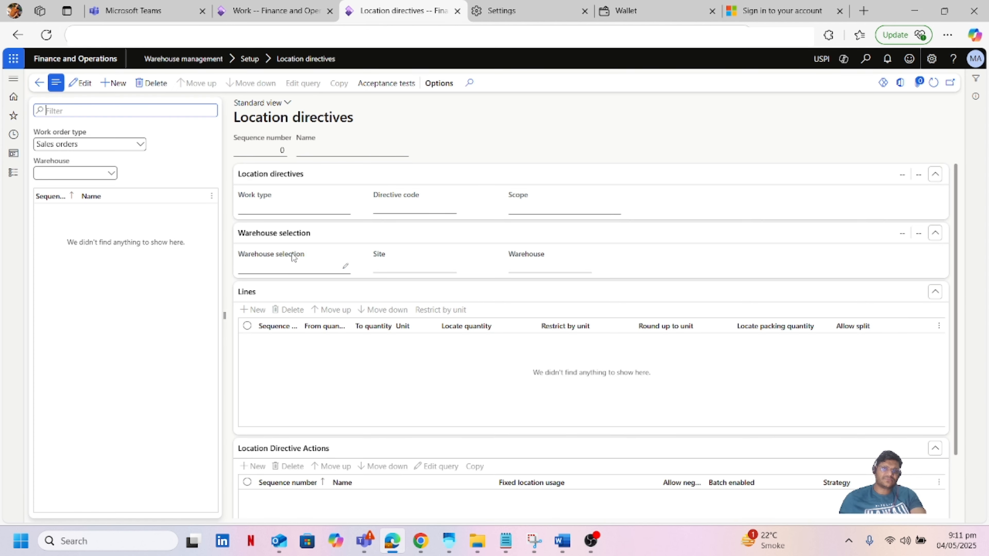
left_click(143, 146)
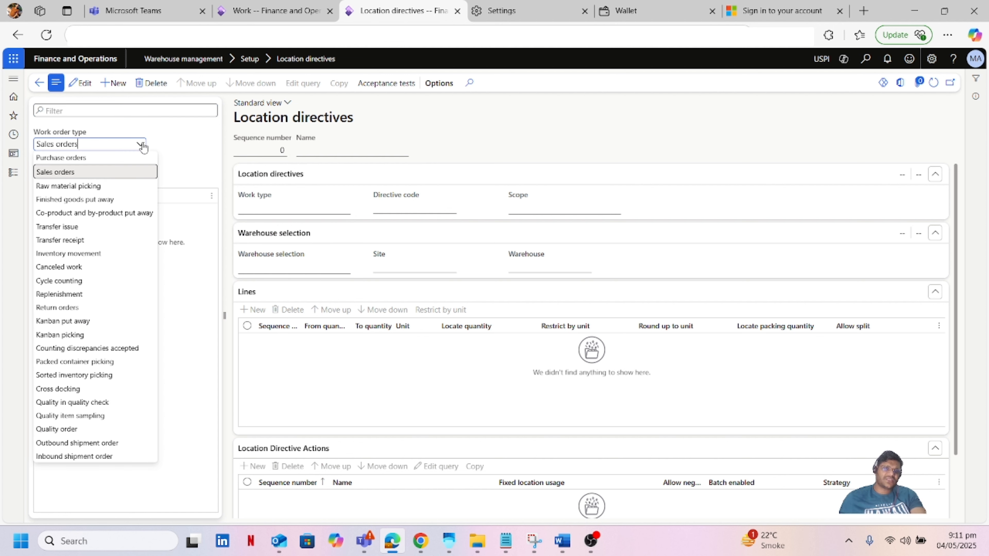
left_click(104, 159)
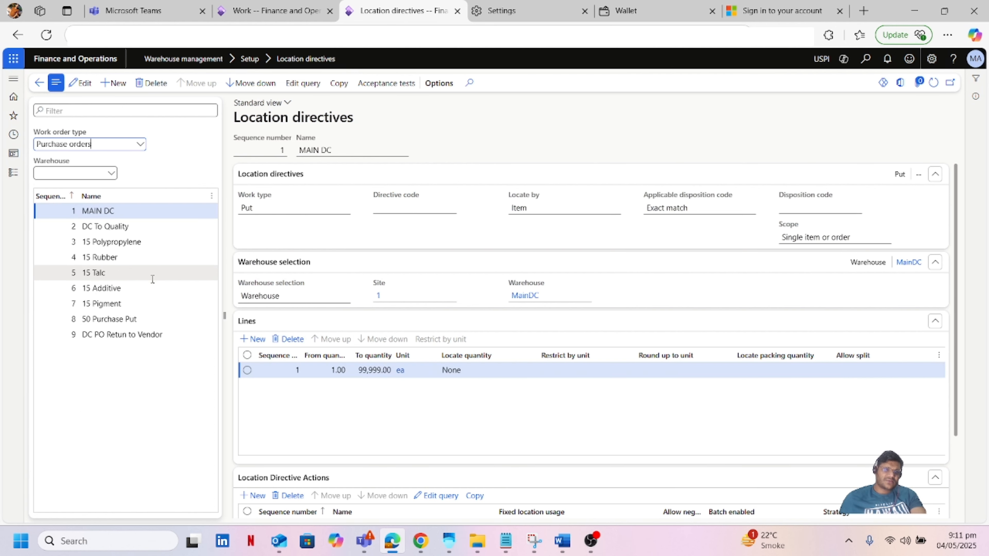
left_click(130, 335)
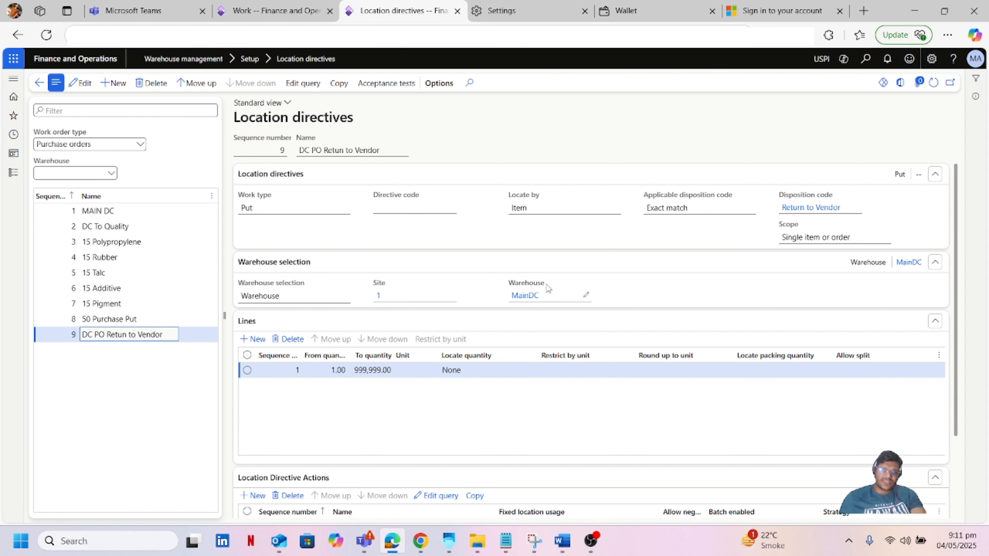
Step: Verify the Return to Vendor action's query targets location RTN in warehouse MainDC, without changes
scroll(572, 393, "down", 2)
scroll(572, 393, "down", 1)
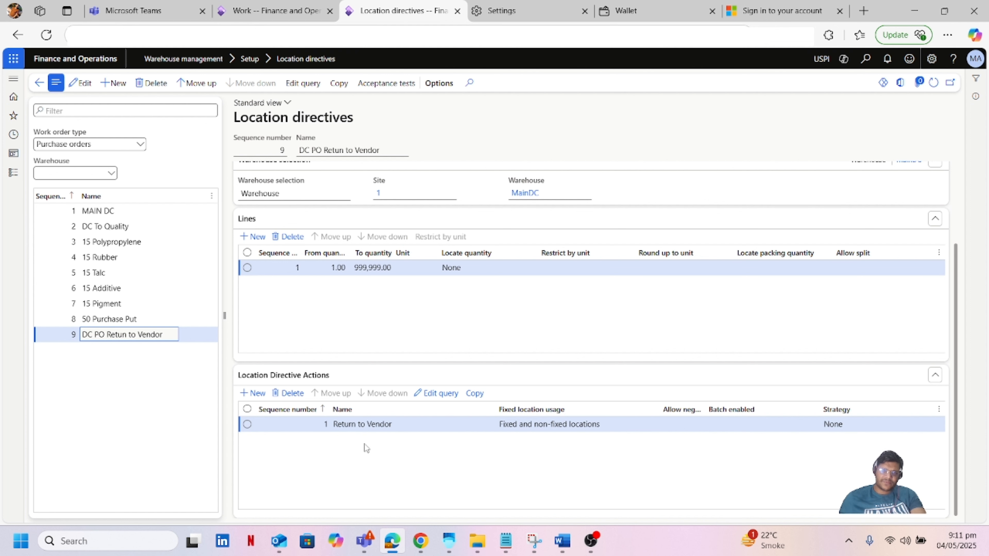
left_click(440, 396)
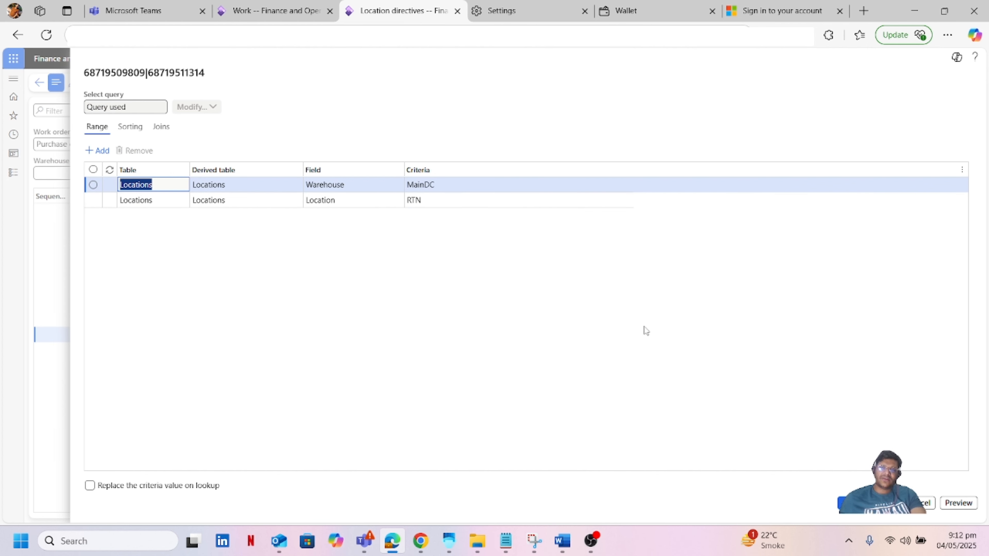
left_click(915, 503)
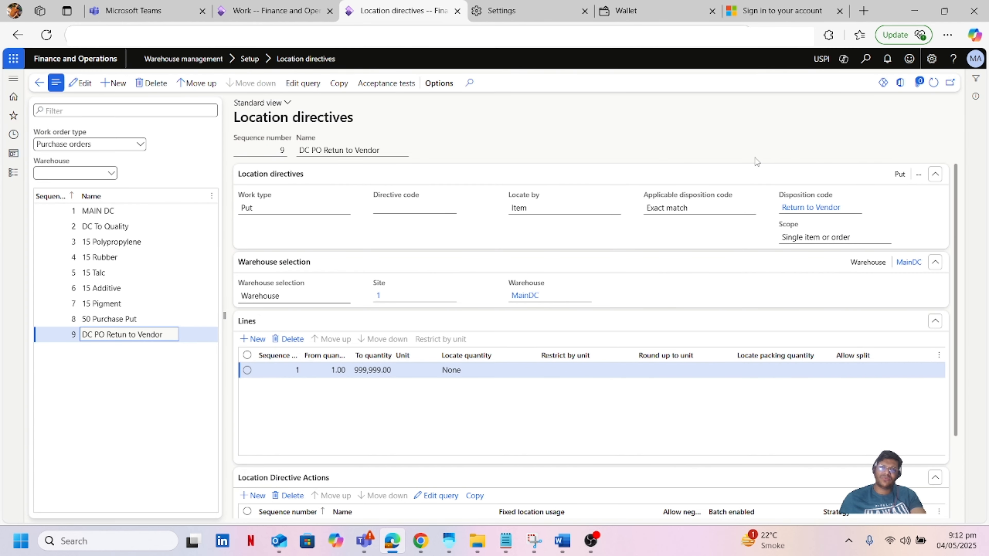
left_click(544, 128)
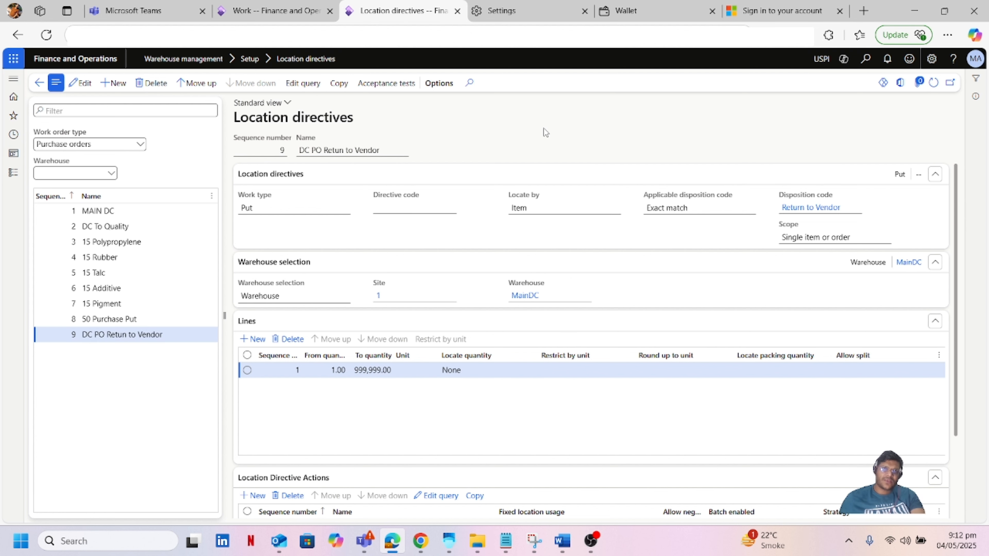
left_click(13, 174)
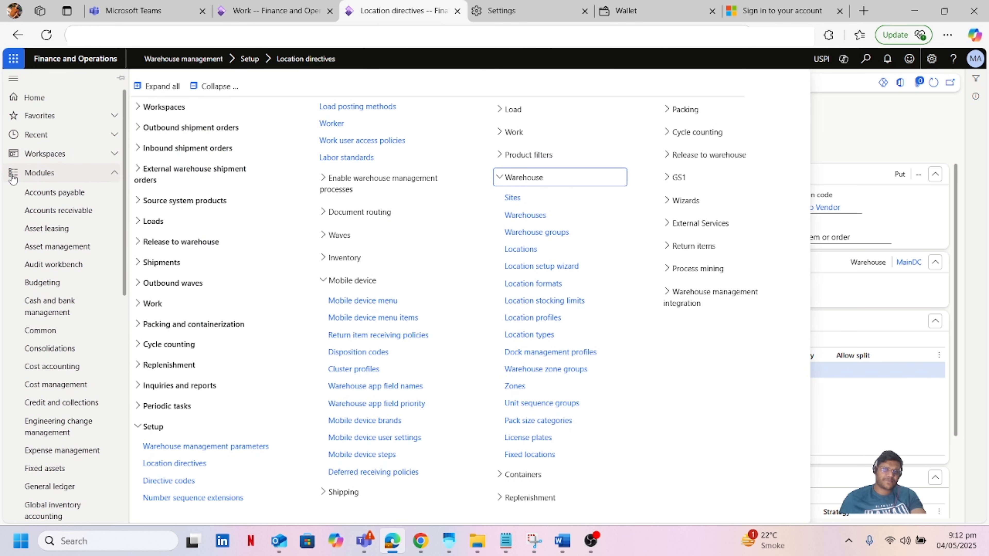
Step: Start a new purchase order from Accounts payable's All purchase orders list
left_click(42, 193)
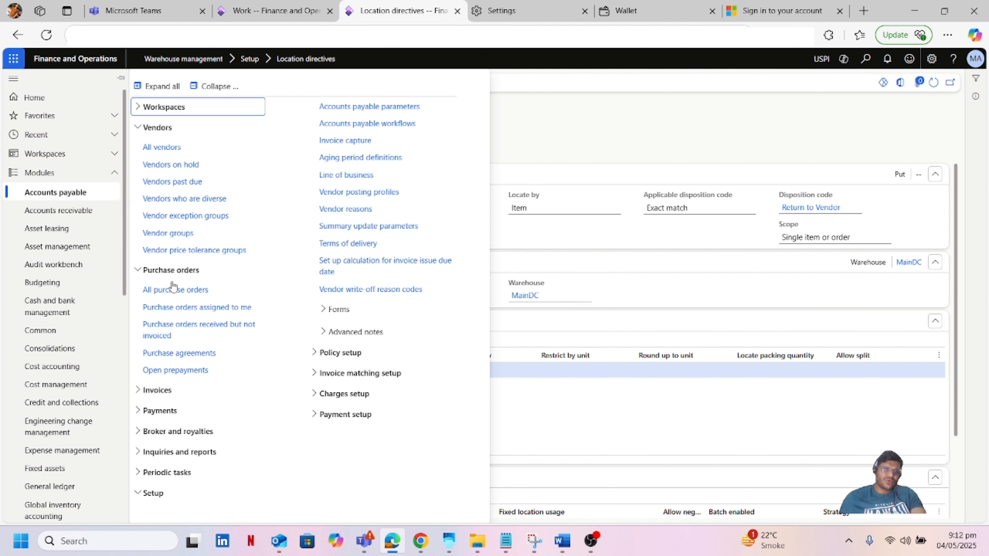
left_click(177, 292)
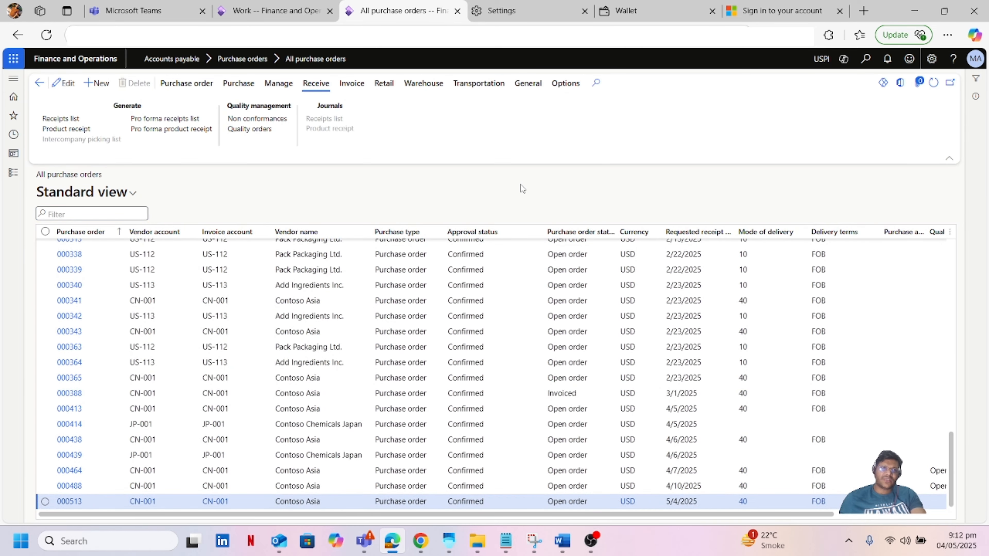
left_click(100, 83)
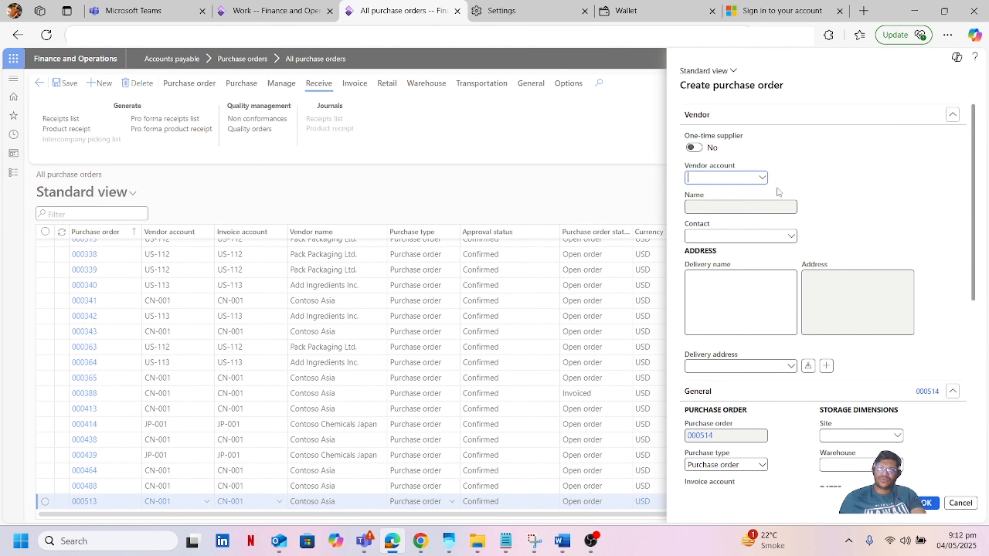
Step: Create purchase order 000514 for vendor CN-001 Contoso Asia at warehouse MainDC
left_click(762, 178)
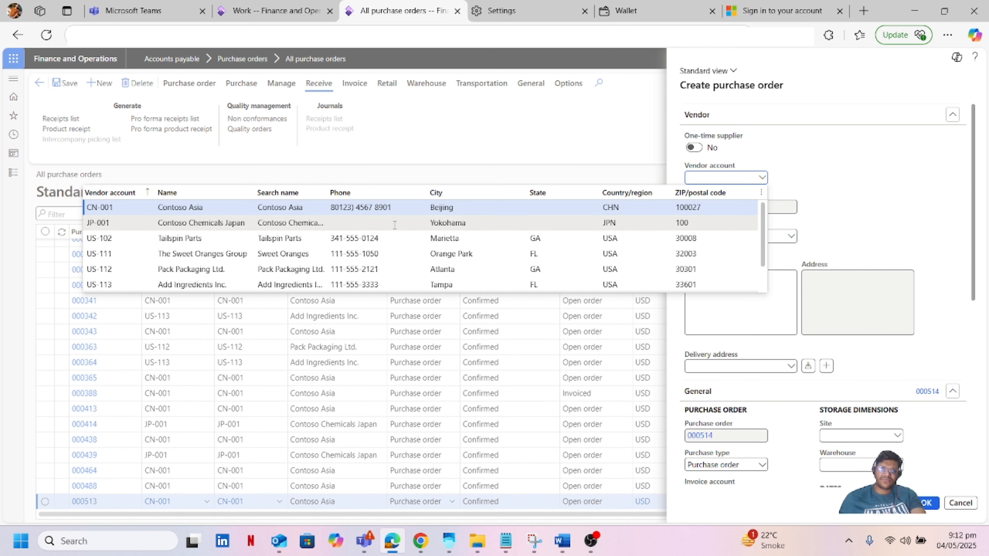
left_click(397, 207)
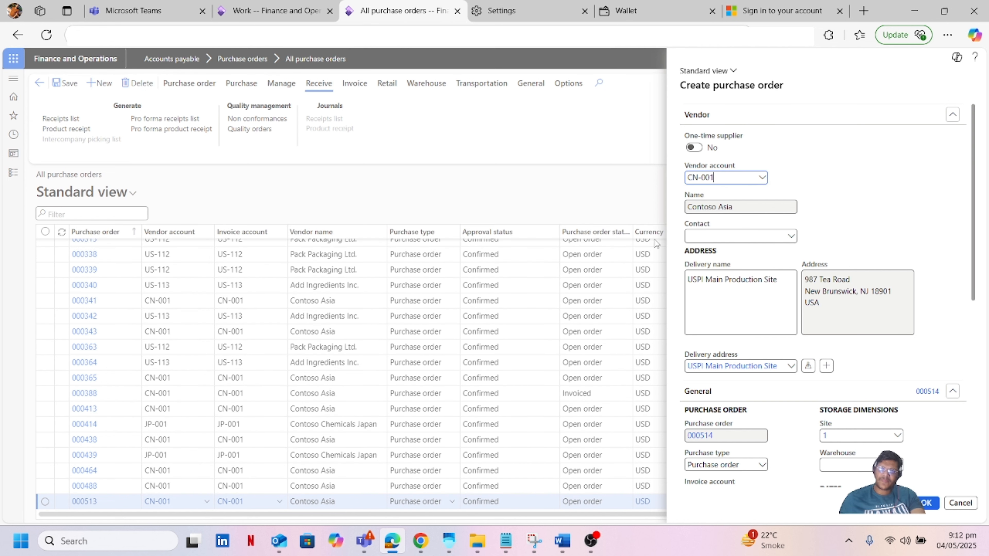
scroll(933, 296, "down", 5)
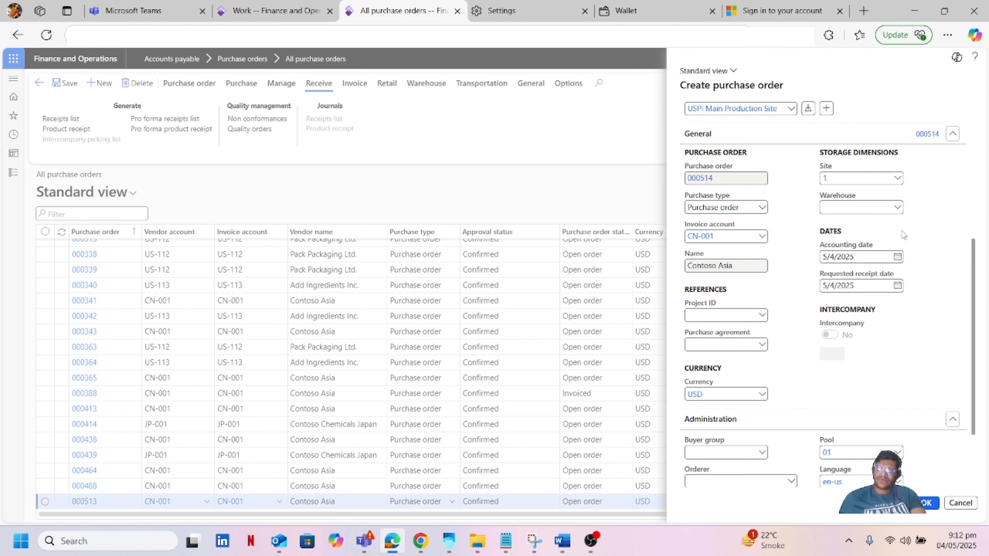
left_click(897, 208)
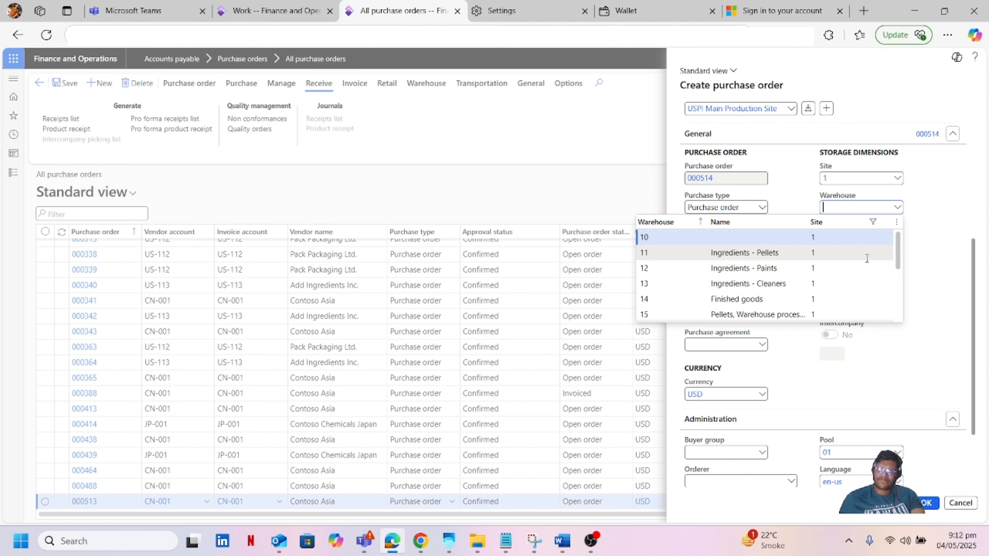
scroll(864, 261, "down", 3)
left_click(746, 286)
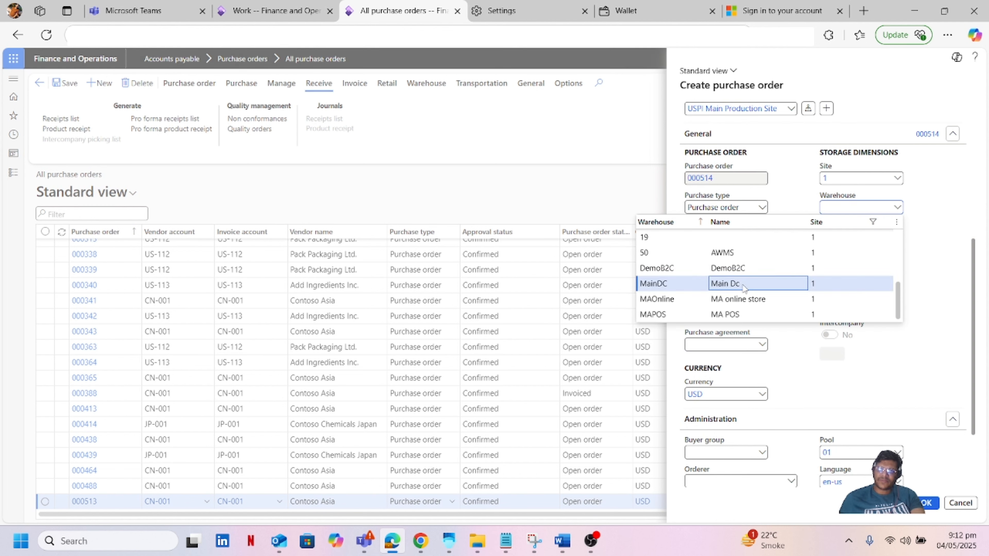
scroll(879, 362, "down", 2)
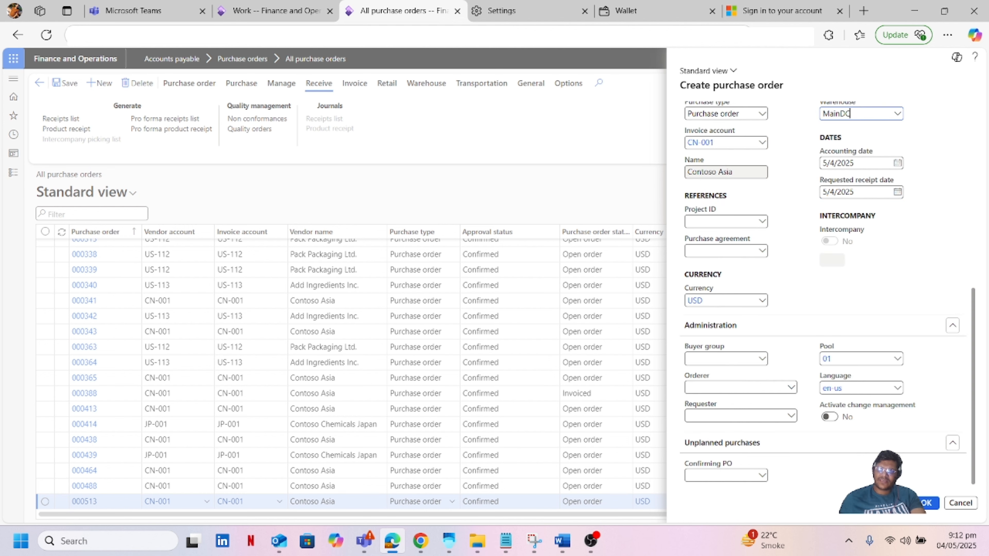
left_click(925, 507)
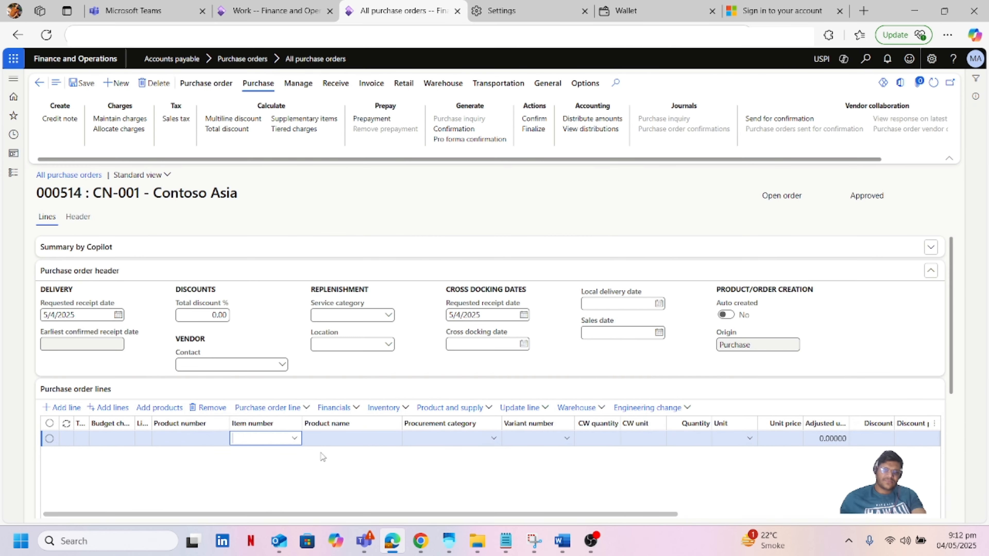
Step: Add a first order line for item M10001 with quantity 5
type("m100")
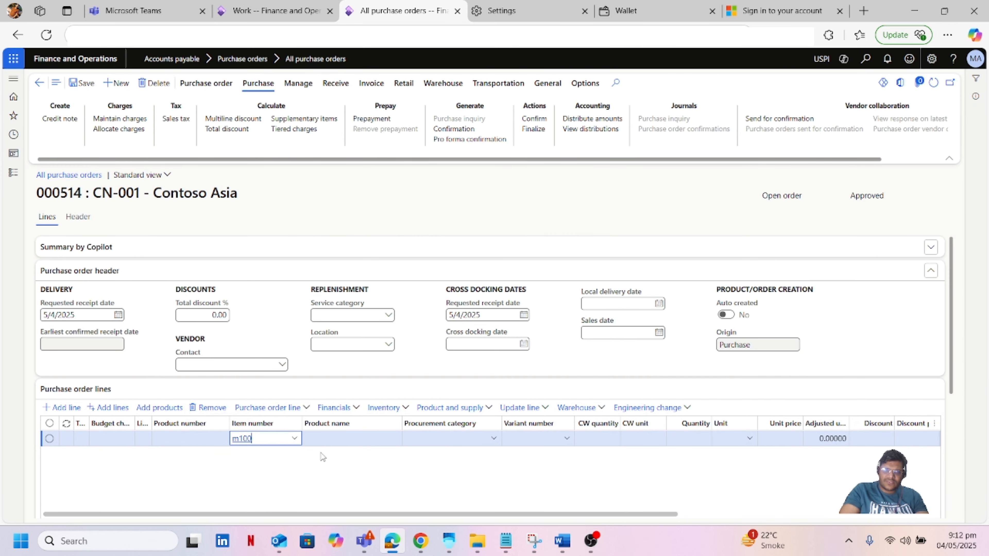
type("0")
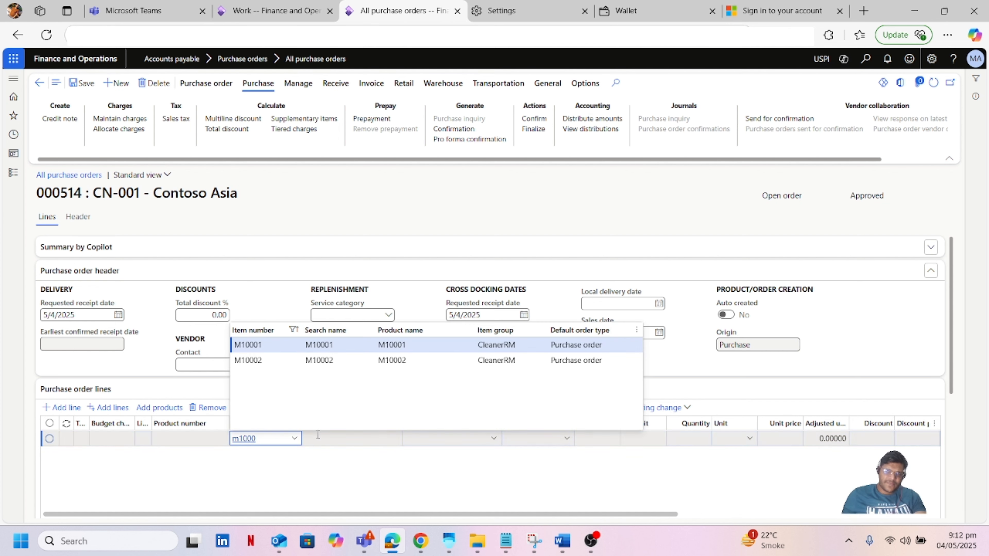
left_click(263, 349)
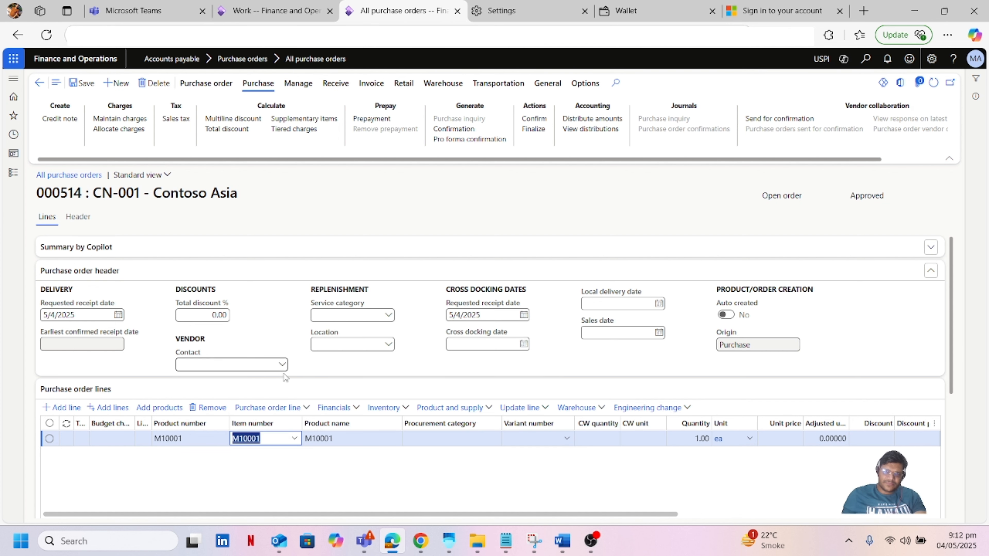
left_click(690, 439)
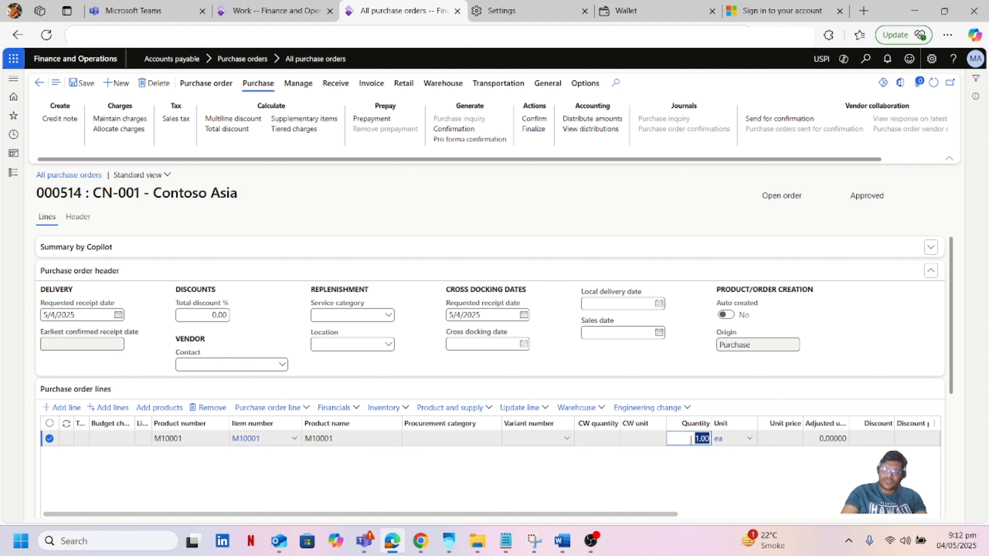
type("5")
key("Down")
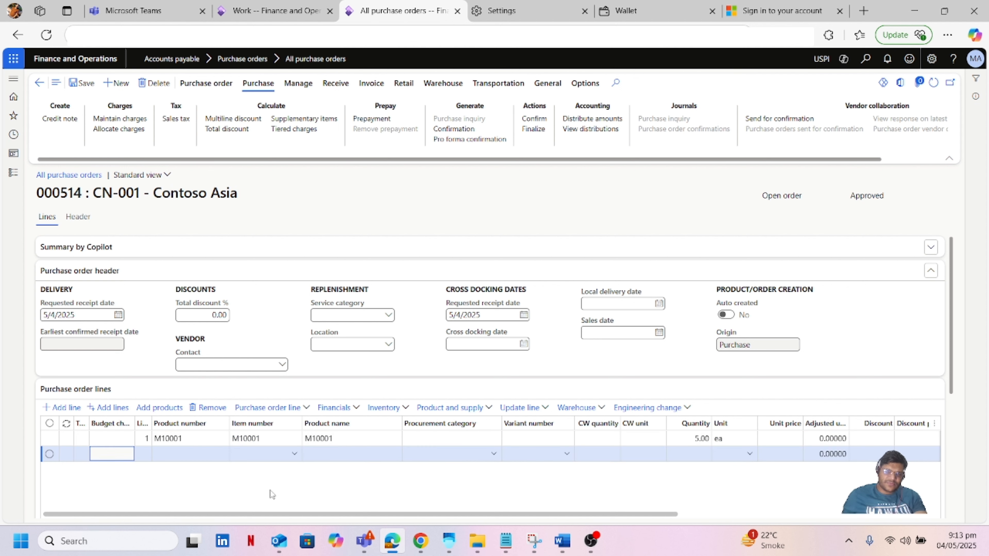
Step: Add a second line for item M10002 with quantity 10 and save the order
left_click(269, 458)
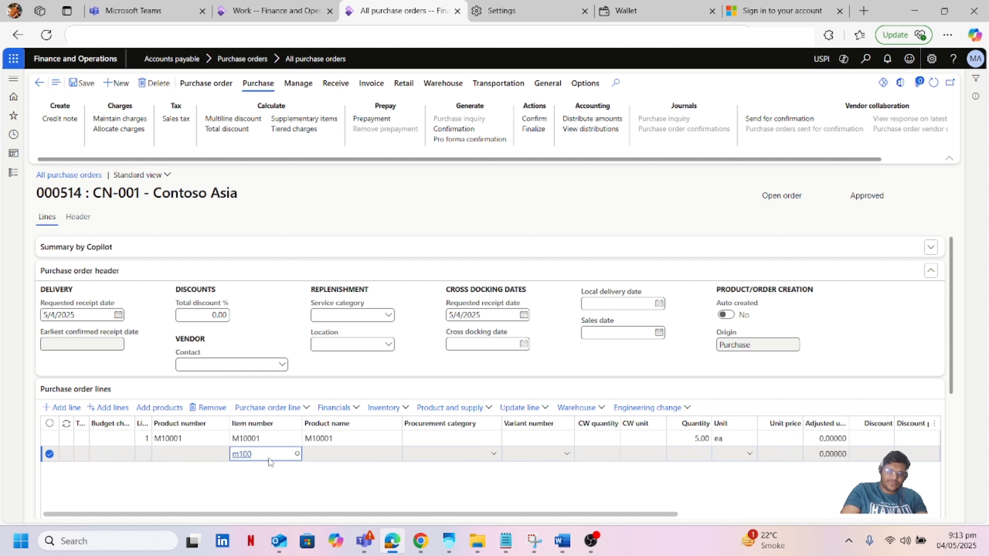
type("m10002")
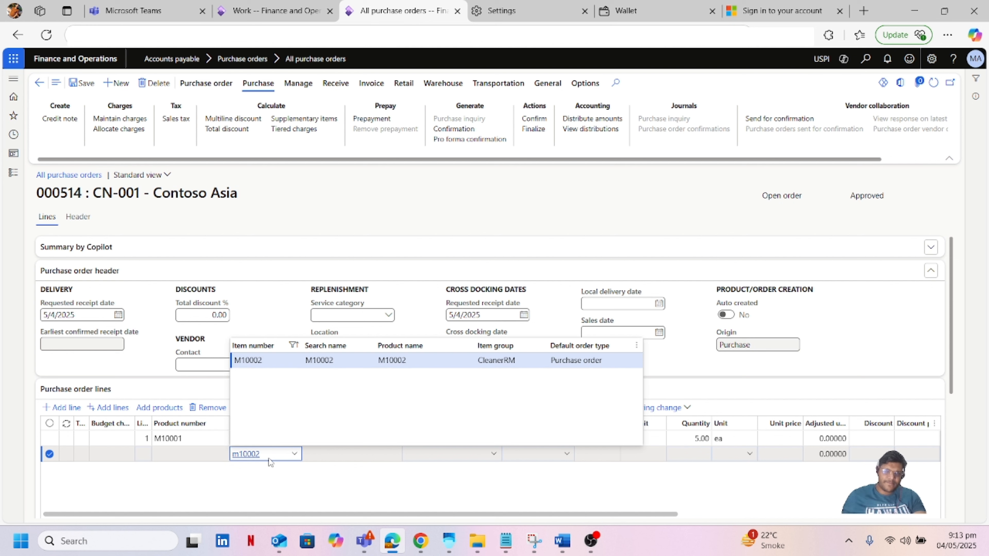
left_click(257, 358)
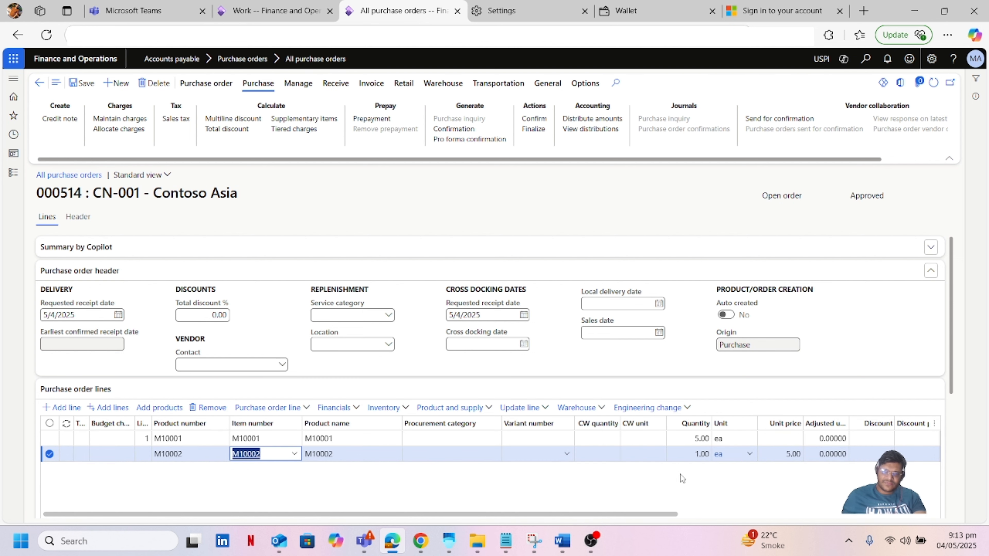
left_click(694, 454)
type("1")
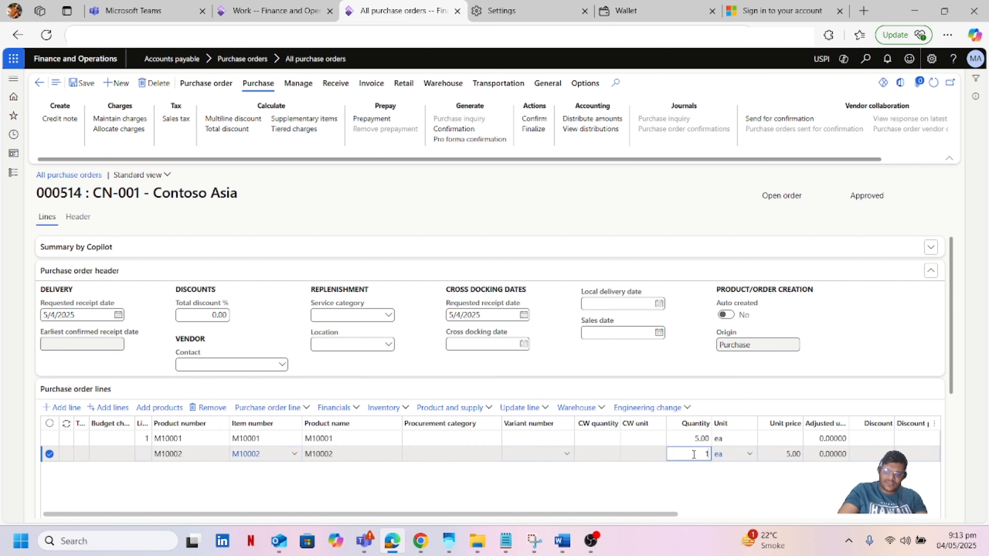
type("0")
key("Tab")
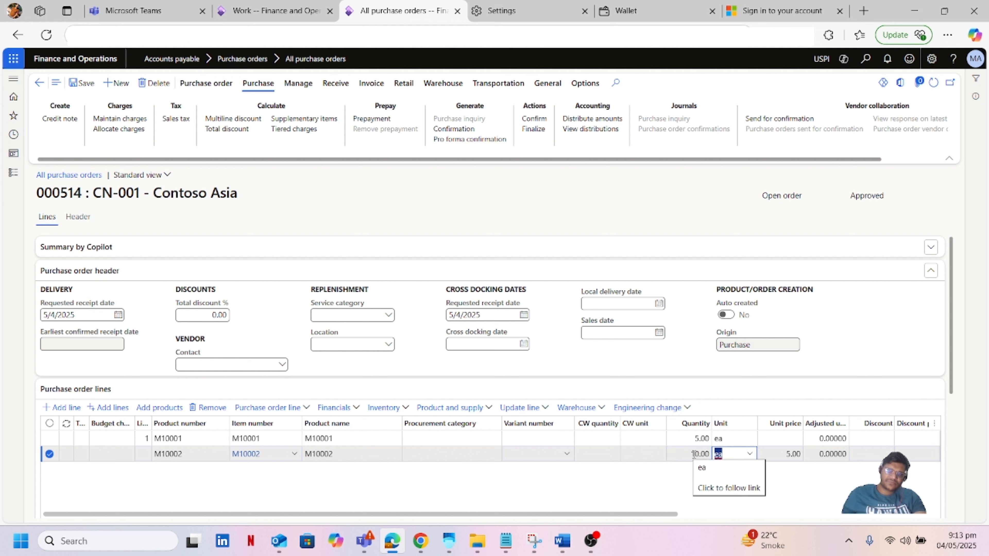
left_click(86, 88)
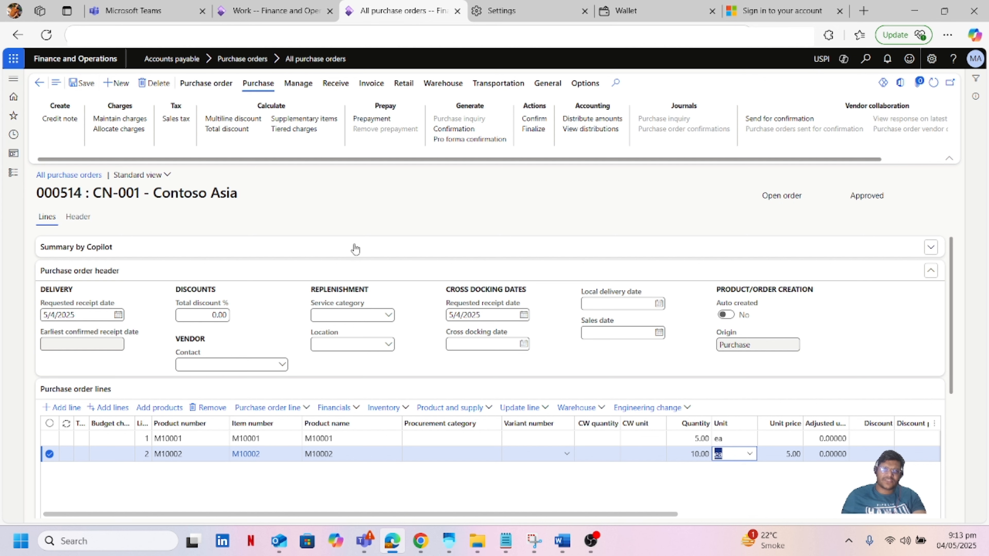
Step: Confirm purchase order 000514 without vendor confirmation
left_click(535, 120)
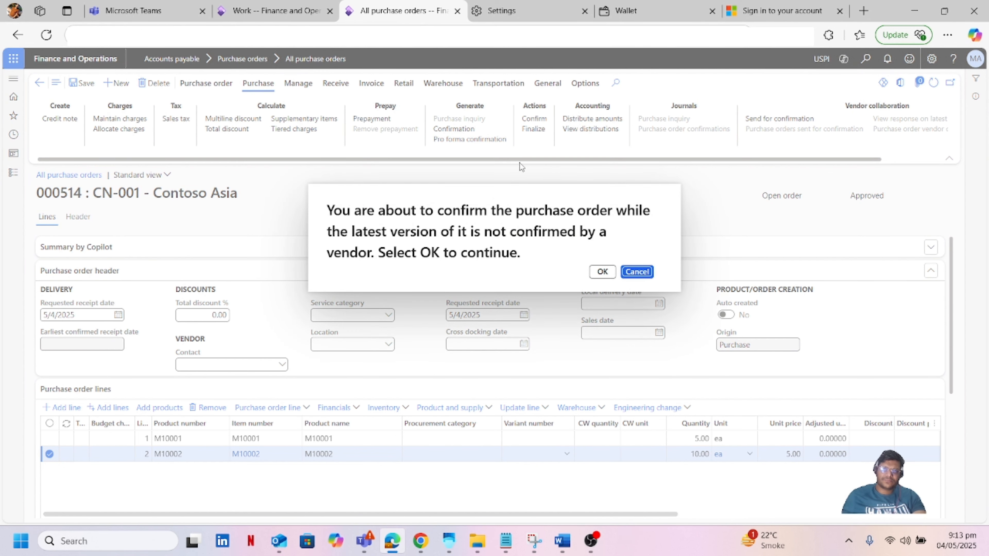
left_click(602, 272)
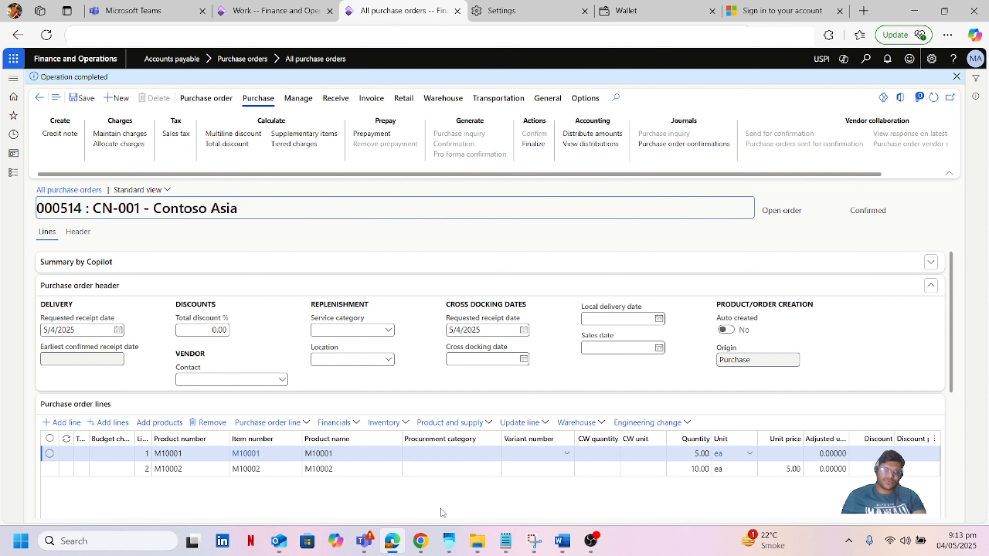
Step: Sign in to the Warehouse Management app with the worker's user ID and password
left_click(450, 542)
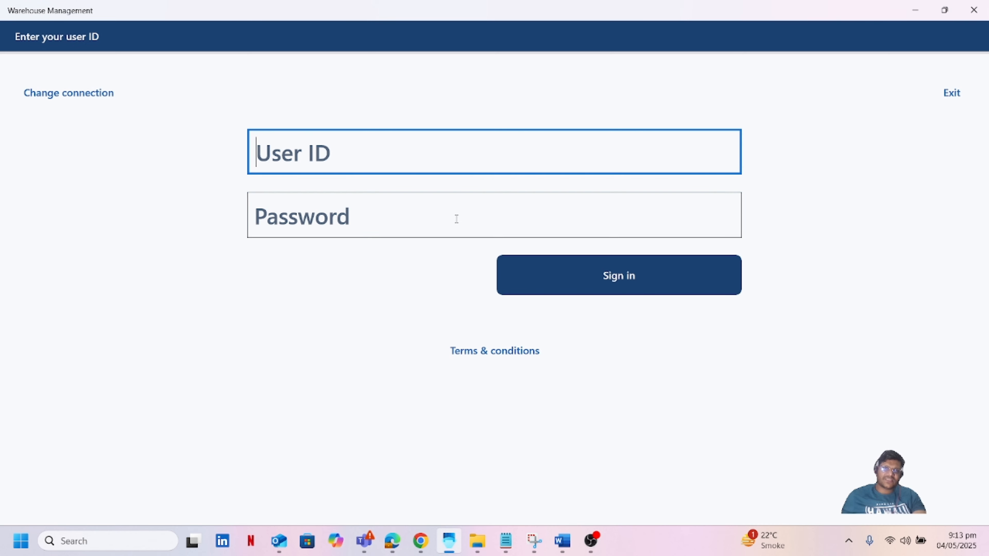
type("50")
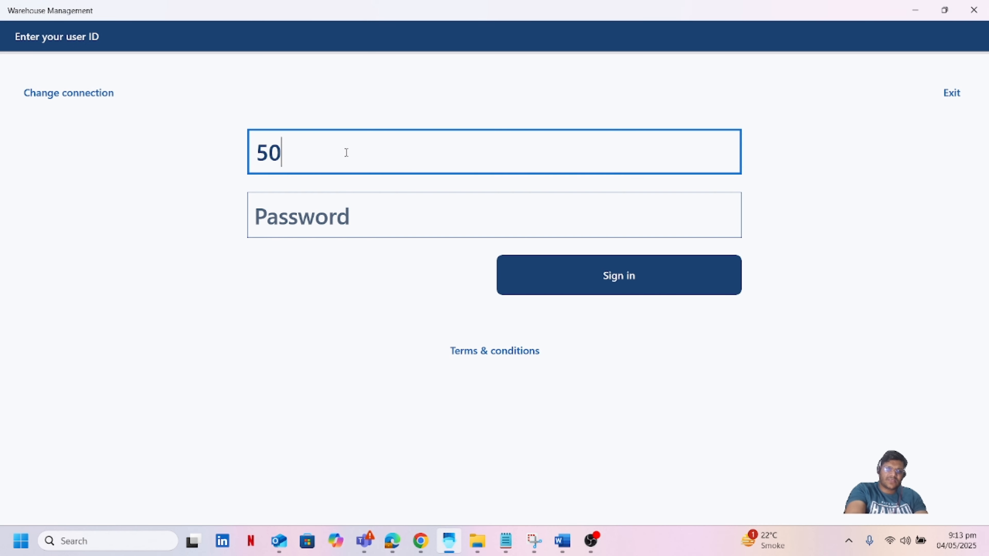
key("Tab")
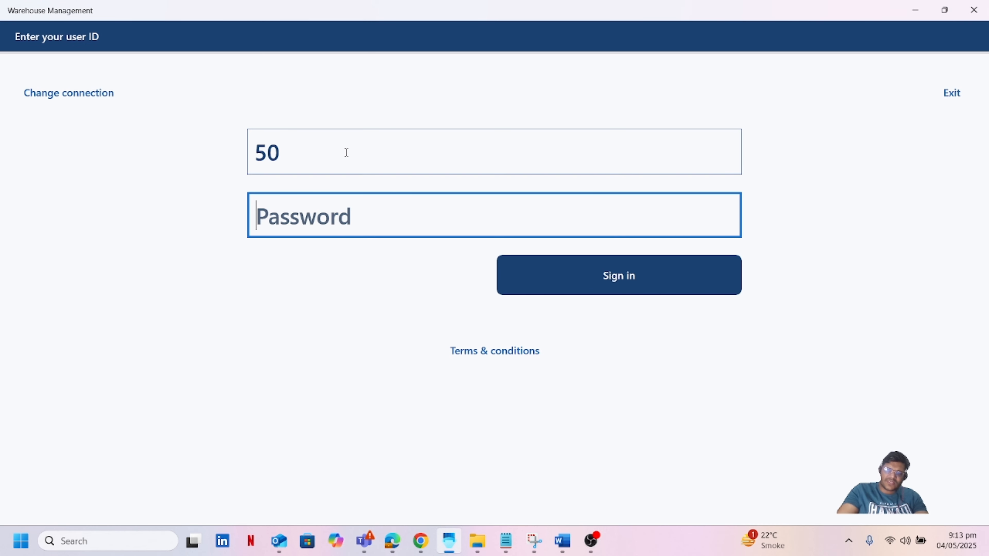
type("1234")
key("Return")
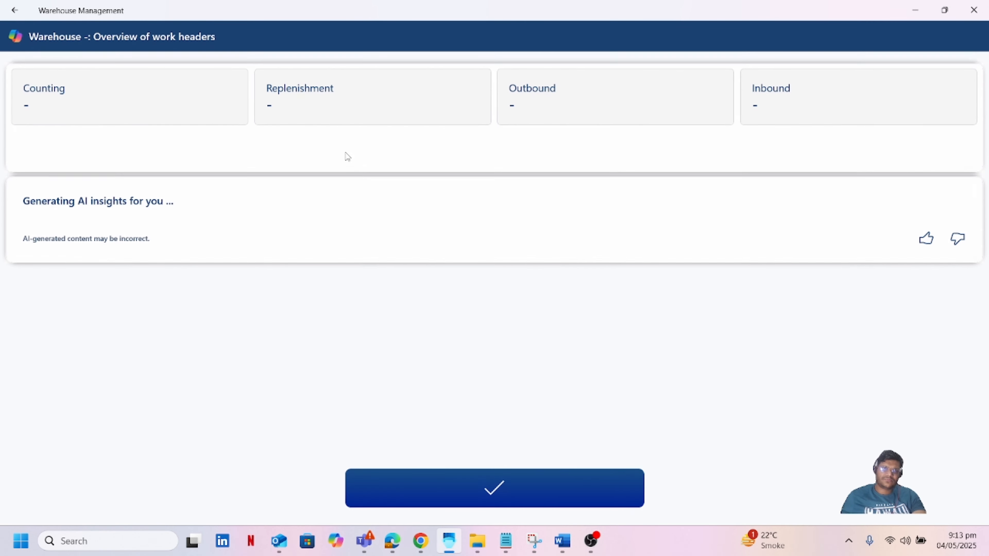
Step: Start the Receive Disposition Code process and reach purchase order number entry
left_click(528, 485)
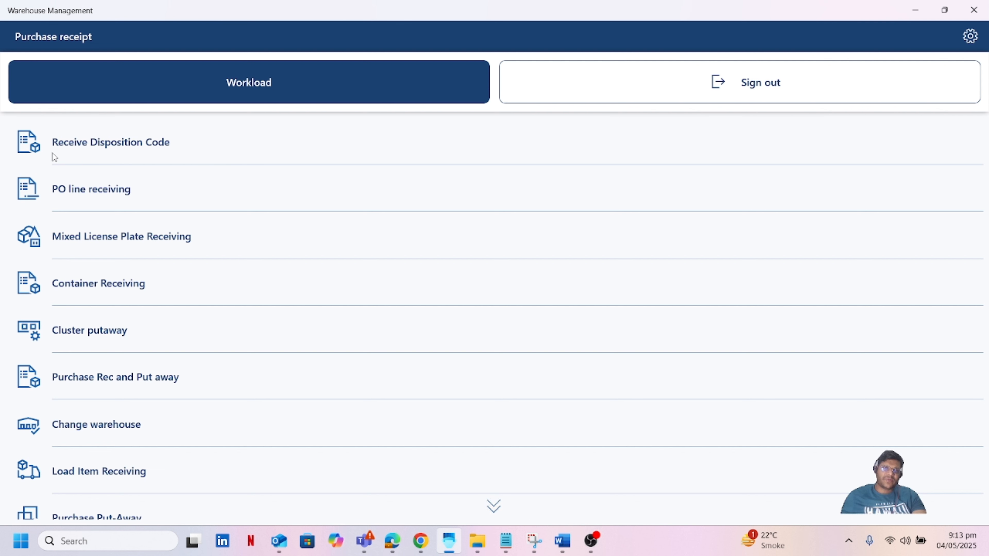
left_click(146, 153)
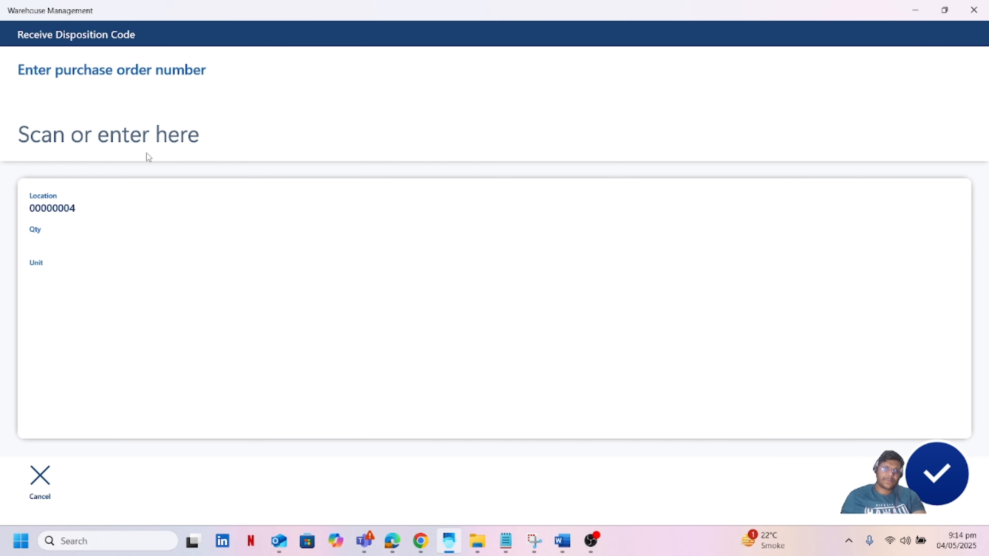
left_click(193, 141)
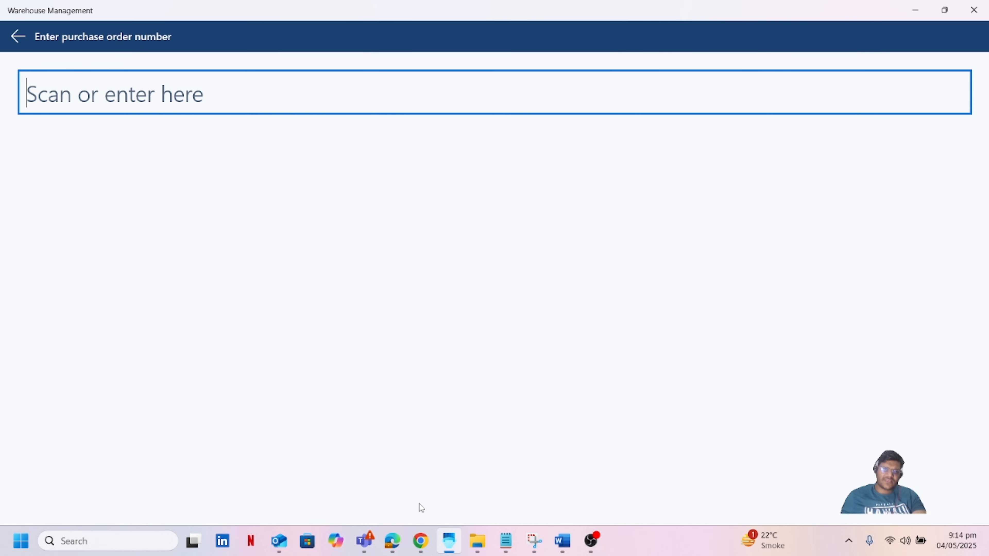
Step: Copy purchase order number 000514 from the browser and return to the warehouse app
left_click(425, 544)
left_click(424, 544)
left_click(393, 543)
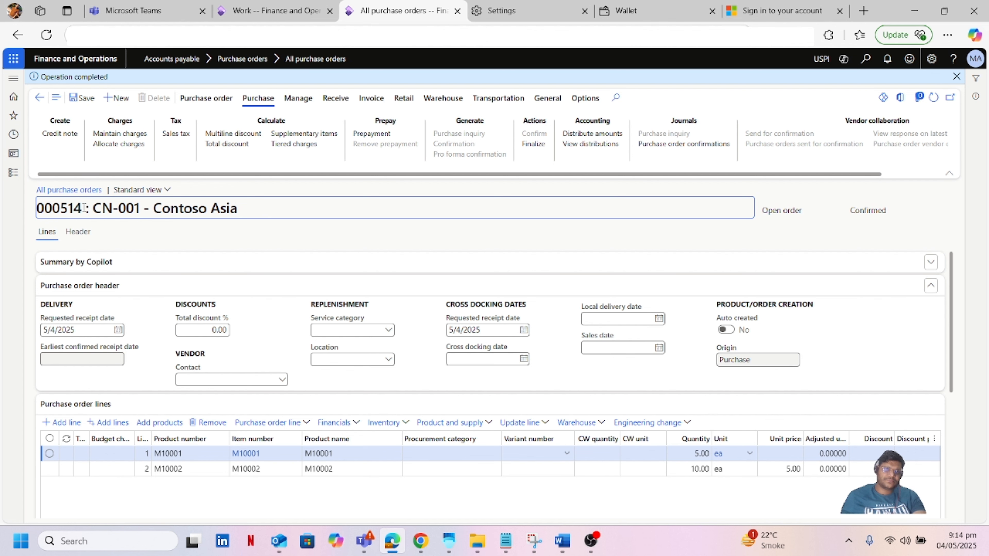
left_click_drag(83, 208, 39, 214)
key("ctrl+c")
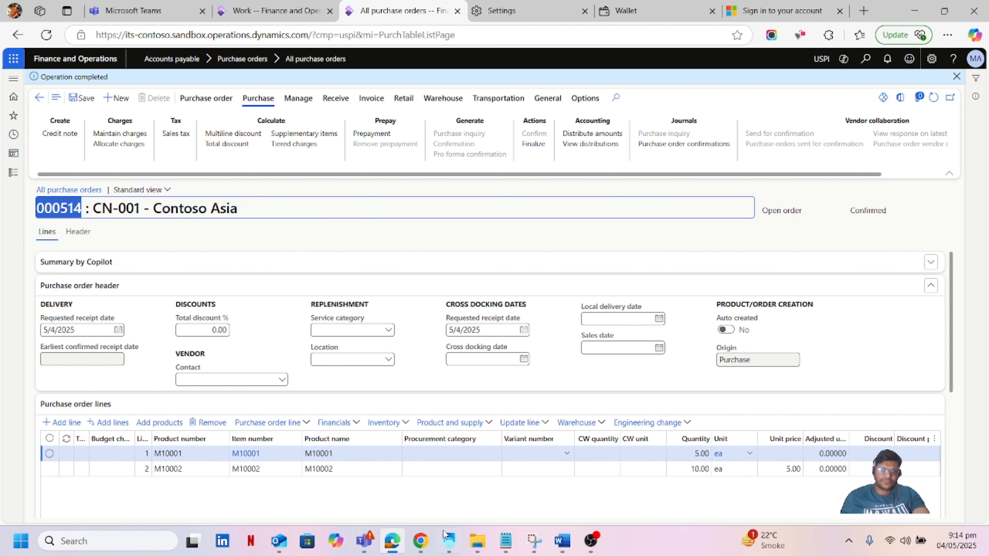
left_click(449, 540)
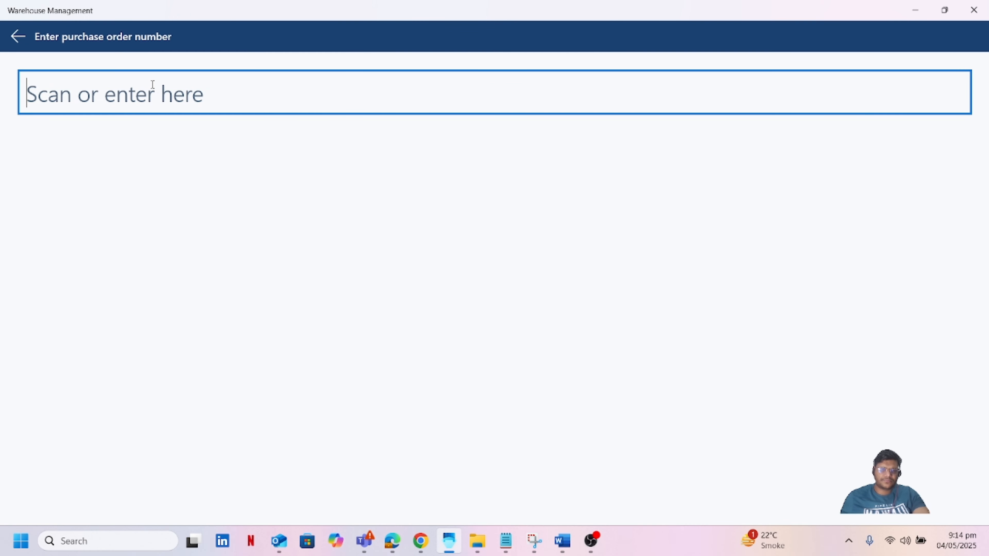
Step: Enter purchase order 000514 and scan item M10001
key("ctrl+v")
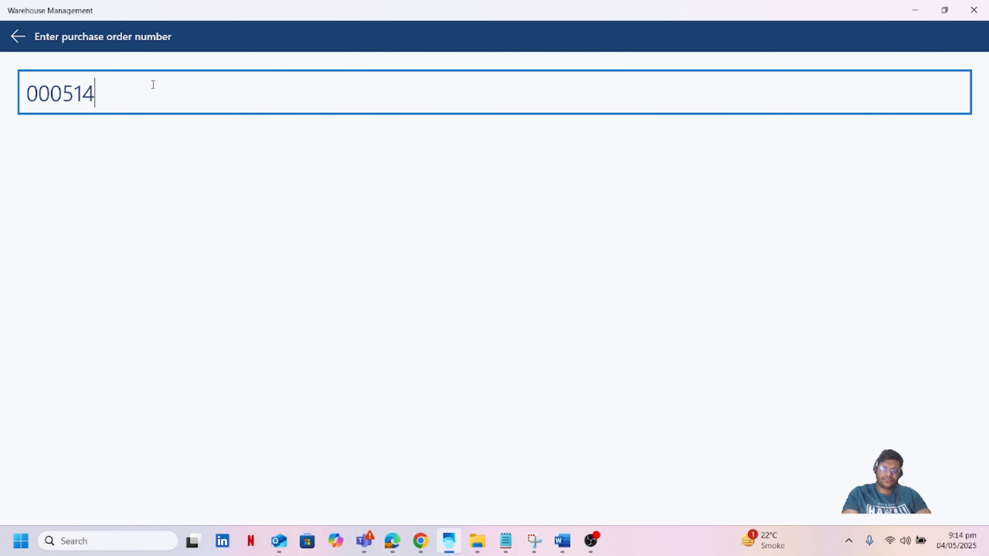
key("Return")
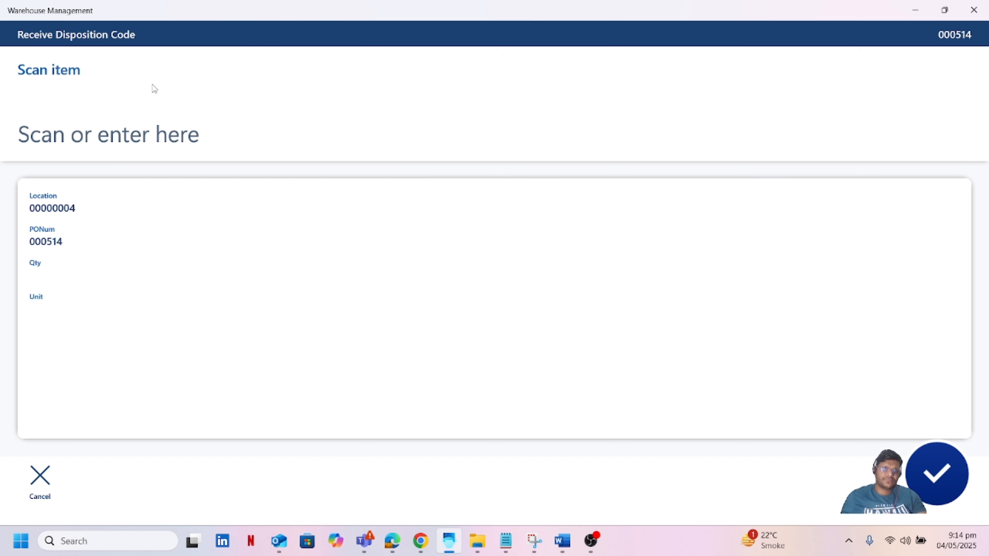
left_click(125, 141)
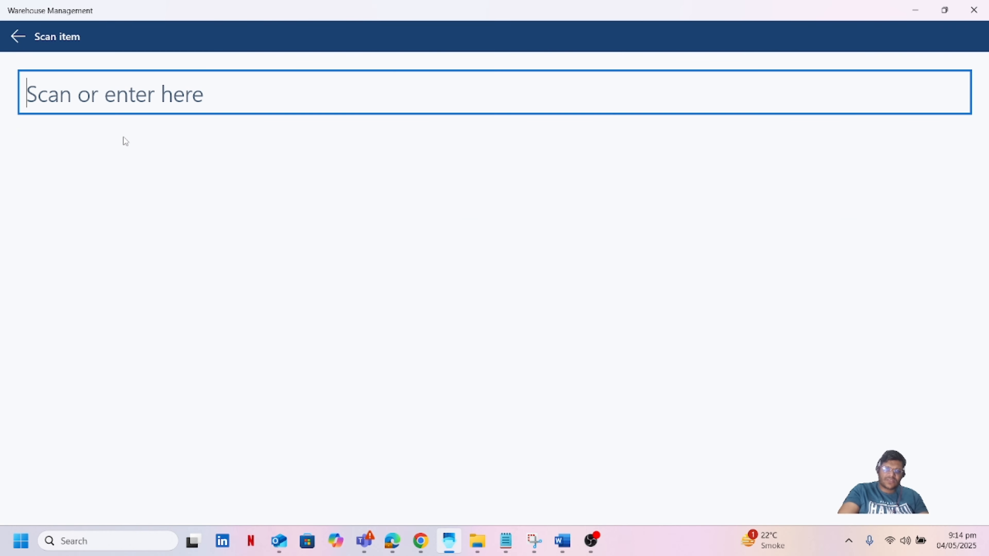
type("m1000")
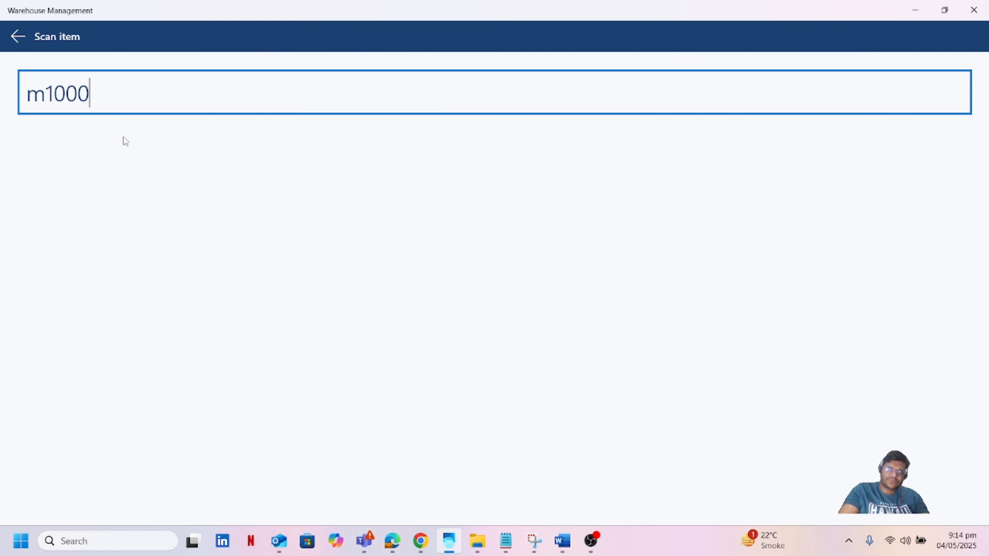
type("1")
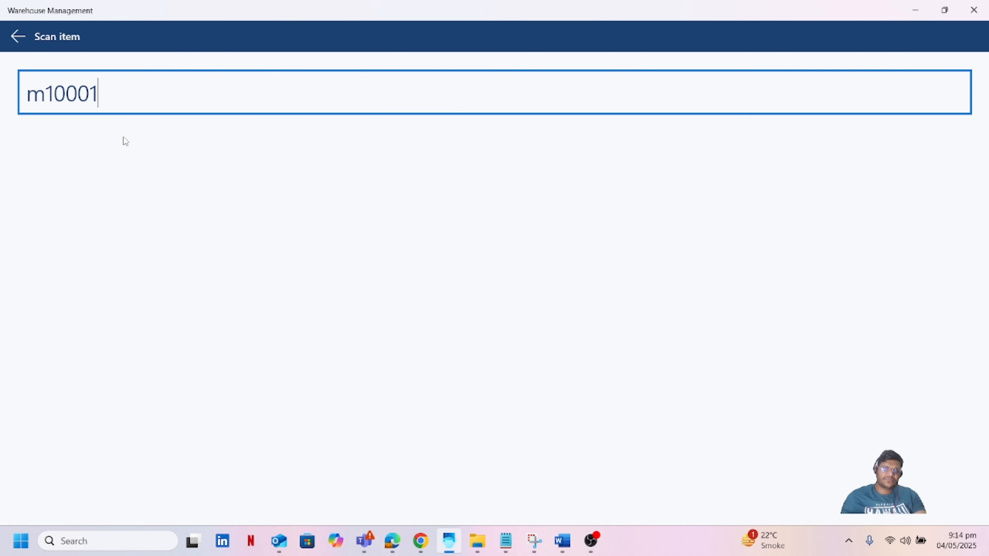
key("Return")
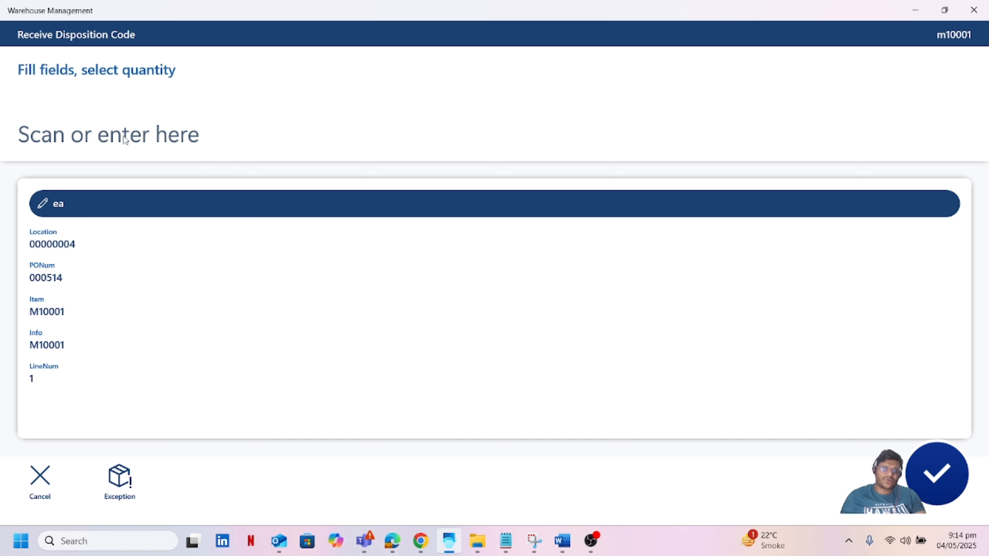
Step: Receive a quantity of 5 ea, keeping the Receive disposition code, and confirm
left_click(124, 136)
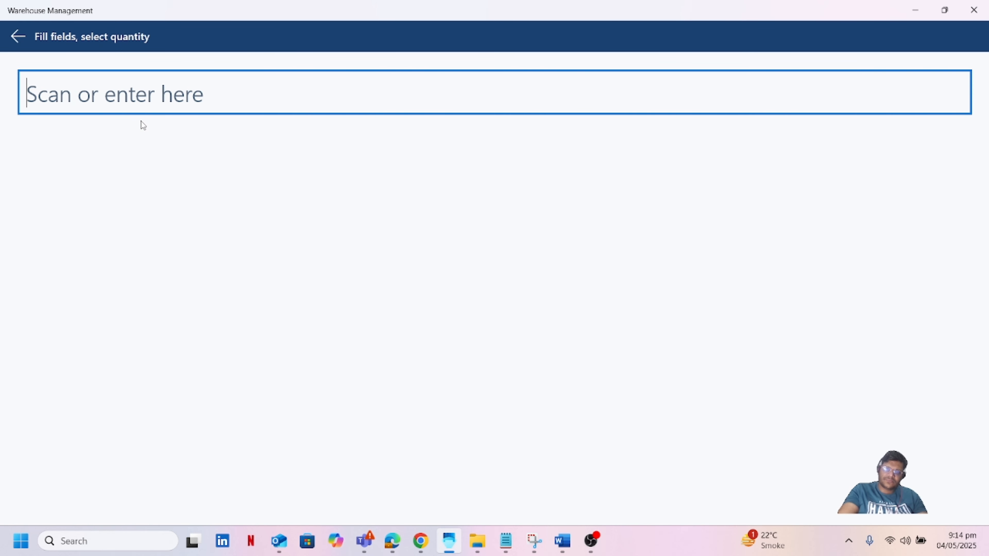
type("5")
key("Return")
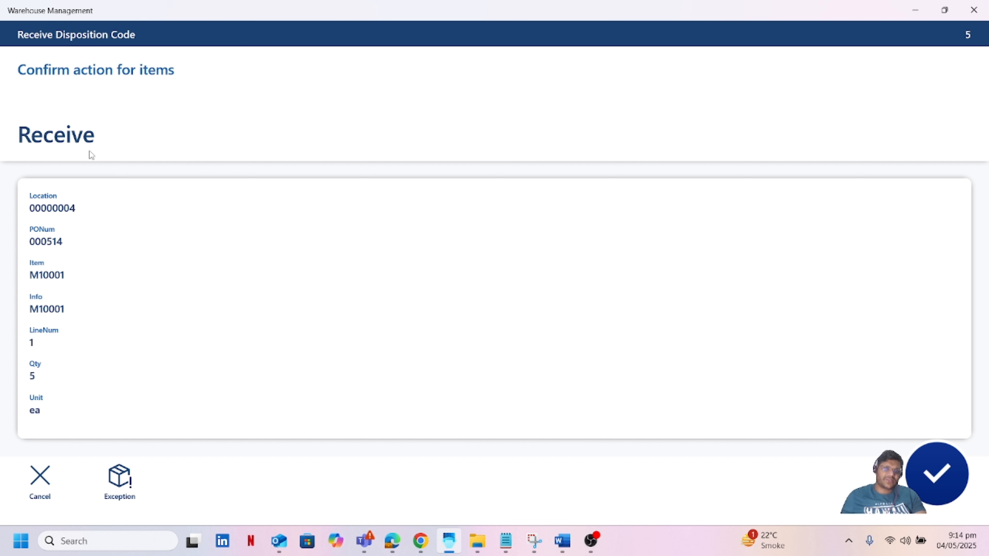
left_click(71, 133)
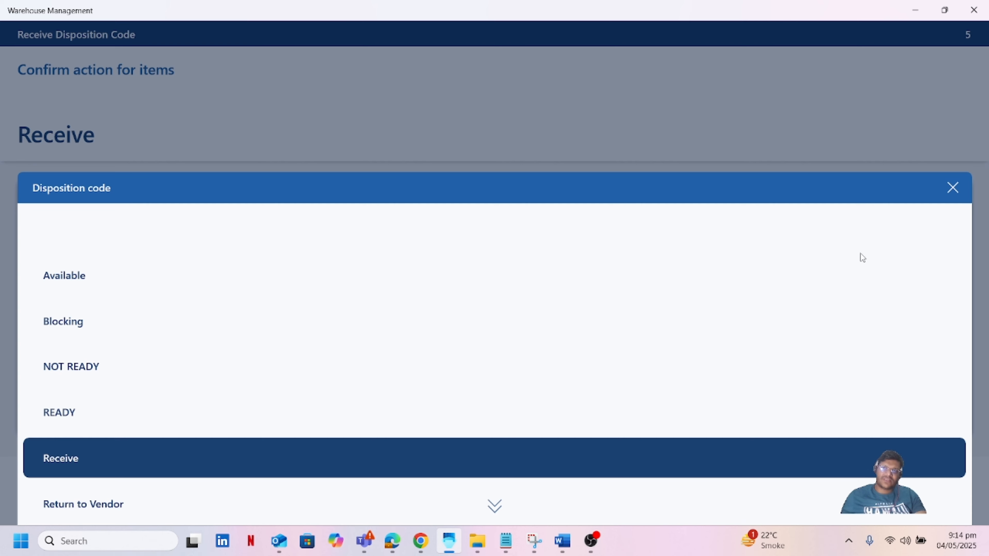
left_click(953, 189)
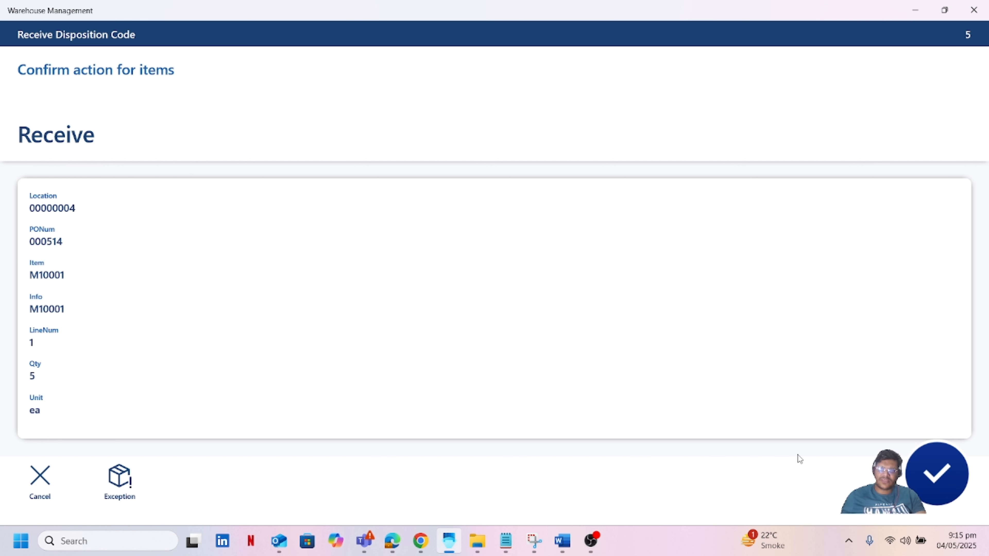
left_click(940, 473)
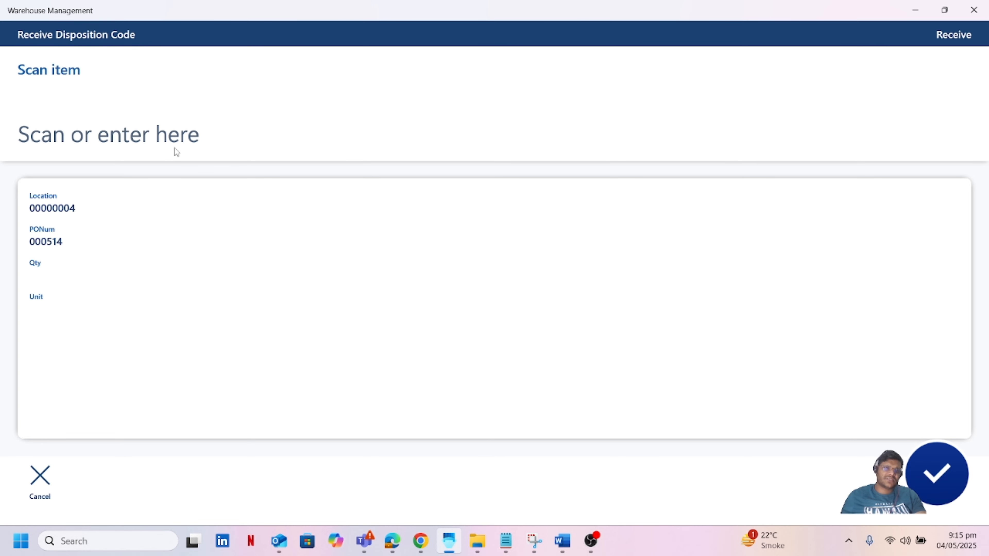
Step: Scan item M10002 and enter a received quantity of 10
left_click(214, 150)
type("m")
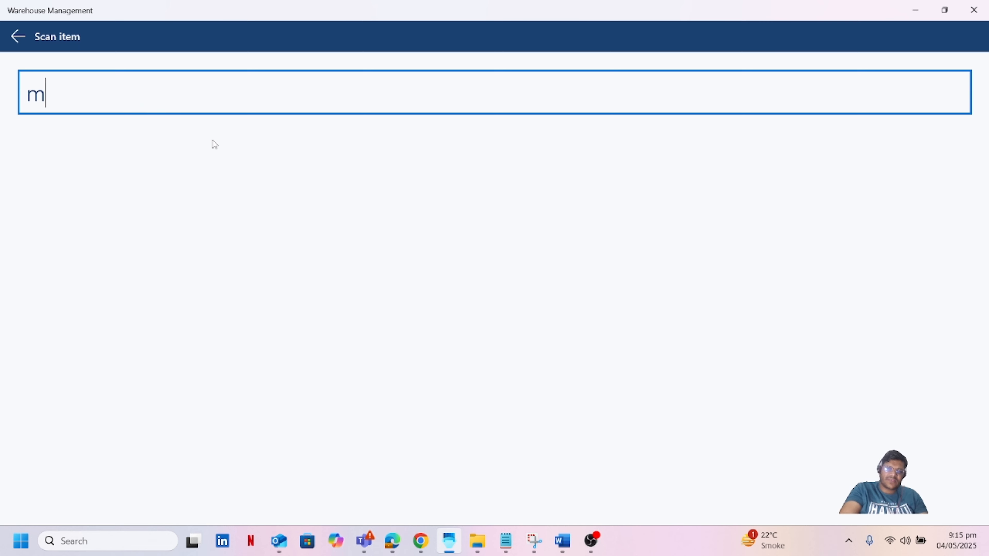
type("10002")
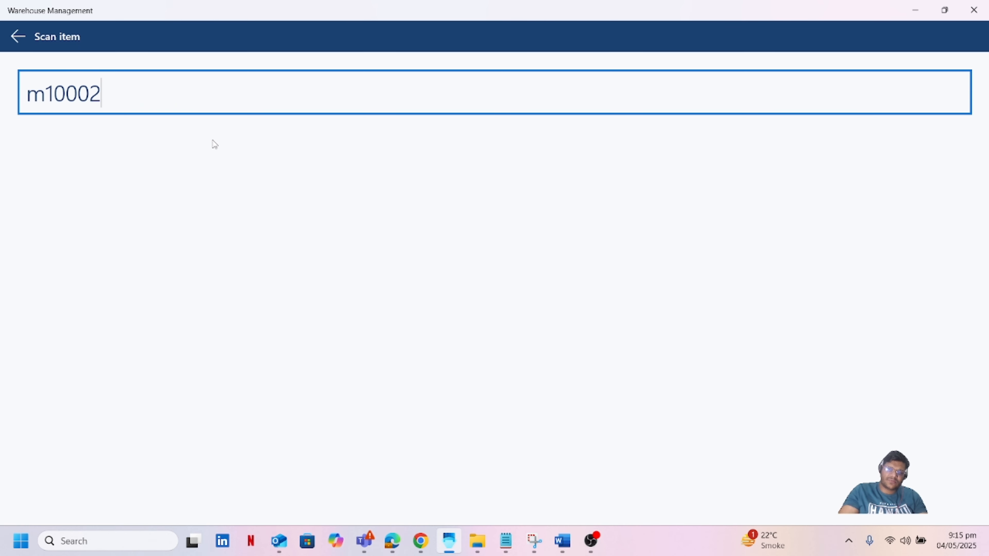
key("Return")
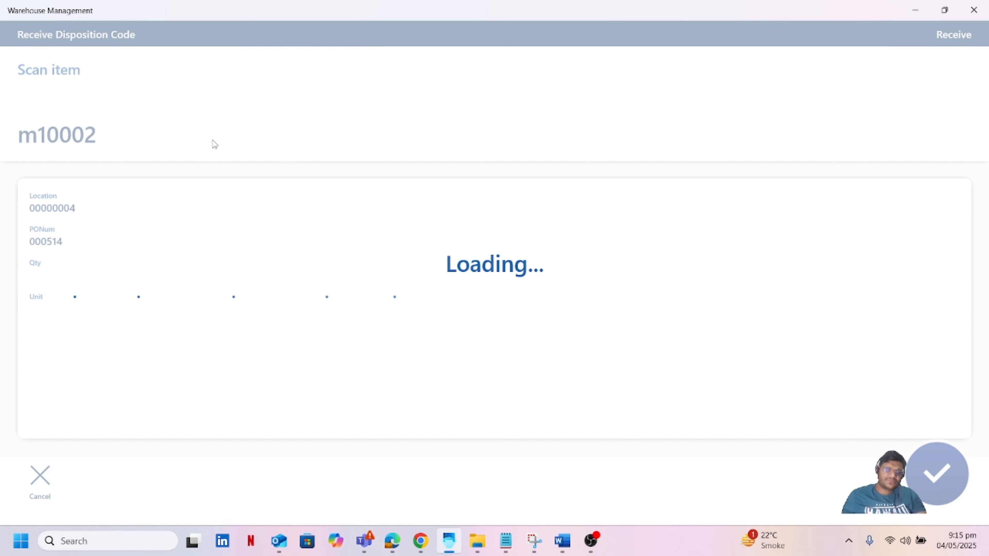
left_click(181, 135)
type("10")
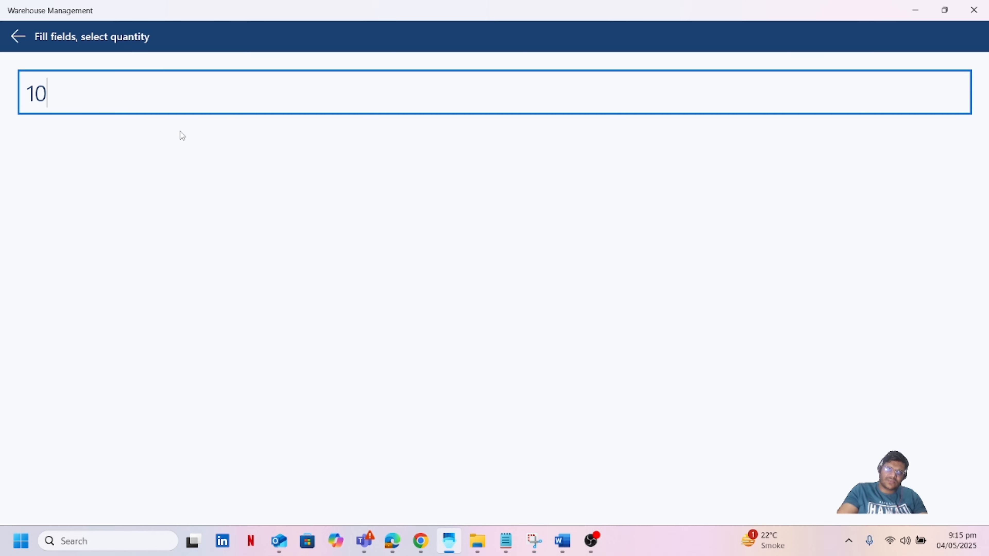
key("Return")
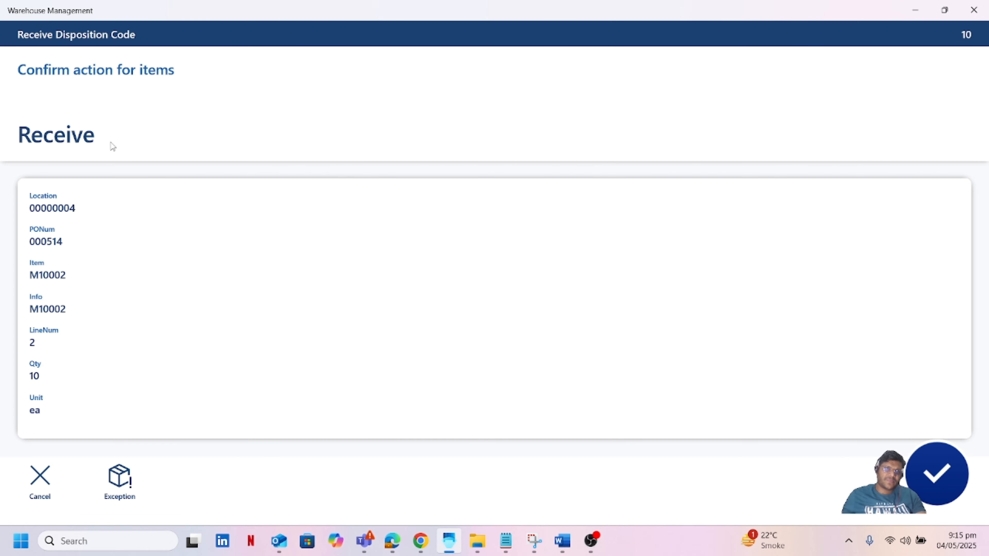
Step: Apply the Return to Vendor disposition code, then return to purchase order 000514
left_click(89, 141)
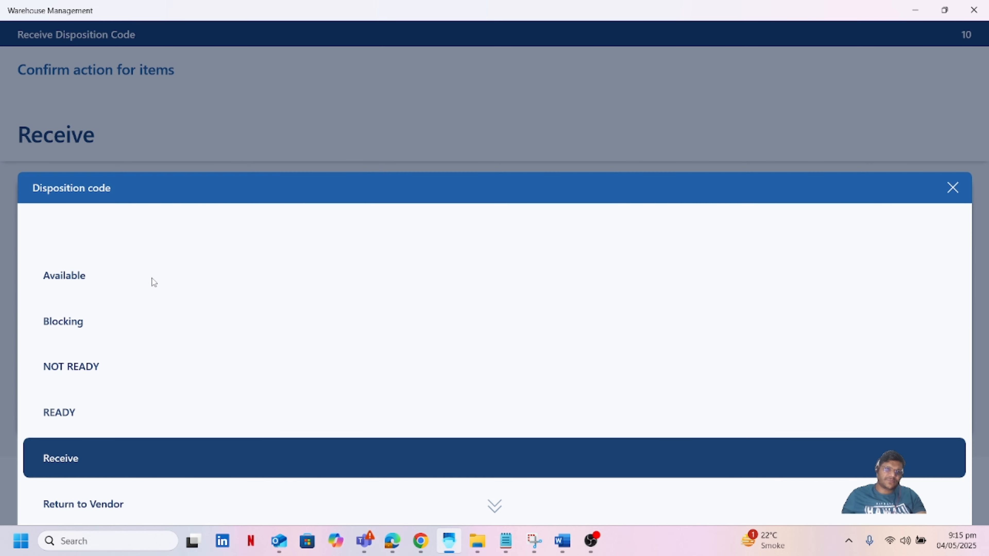
left_click(126, 509)
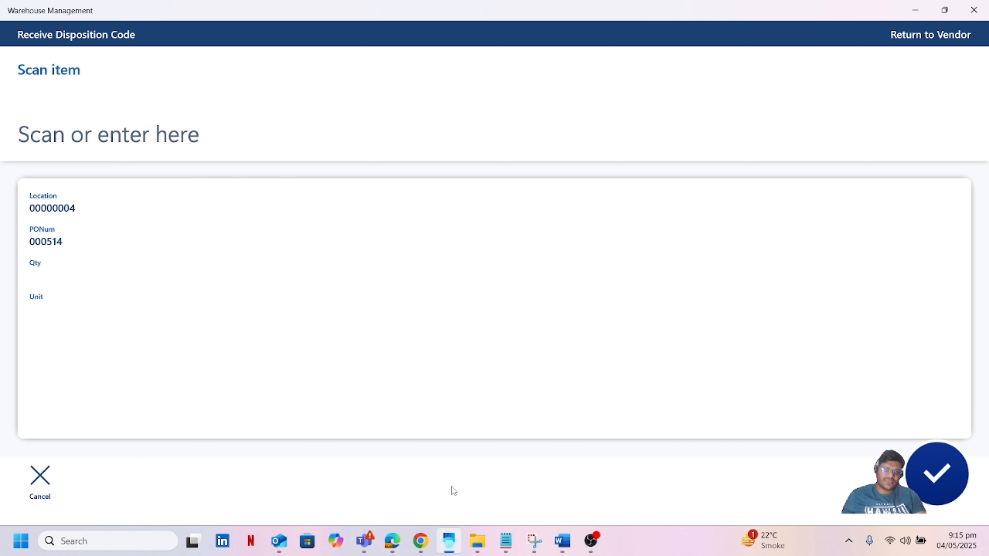
left_click(391, 542)
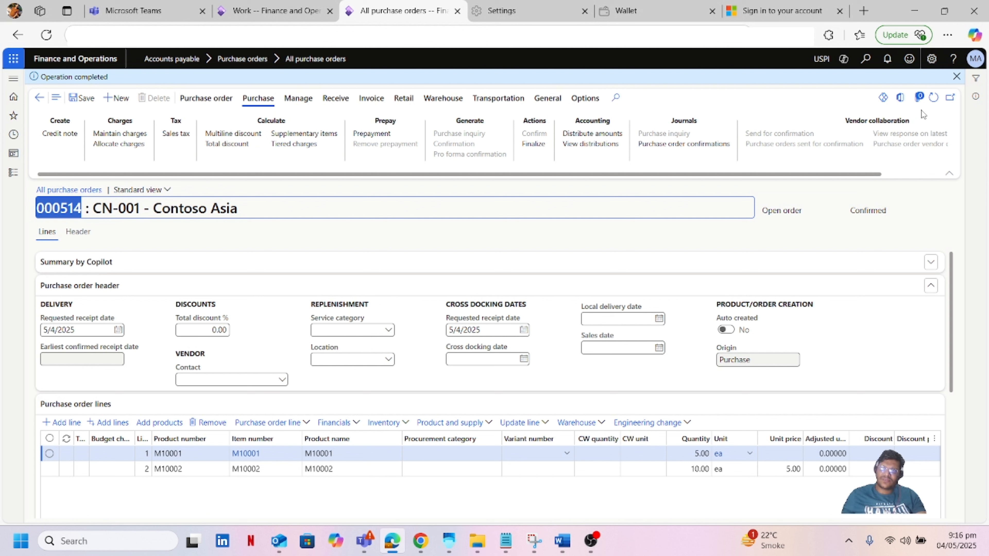
Step: Refresh order 000514 and open Warehouse work details for line 1 (M10001)
left_click(934, 99)
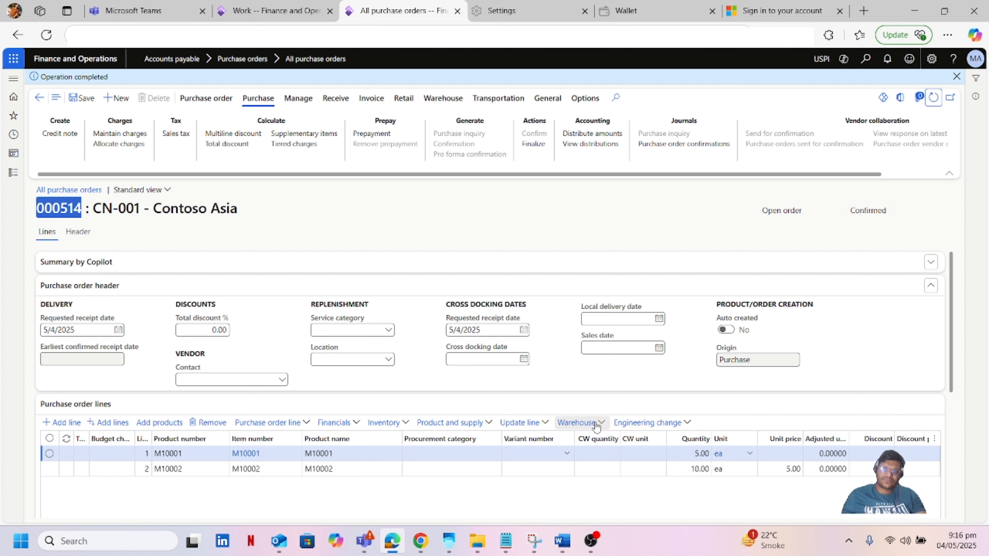
left_click(45, 458)
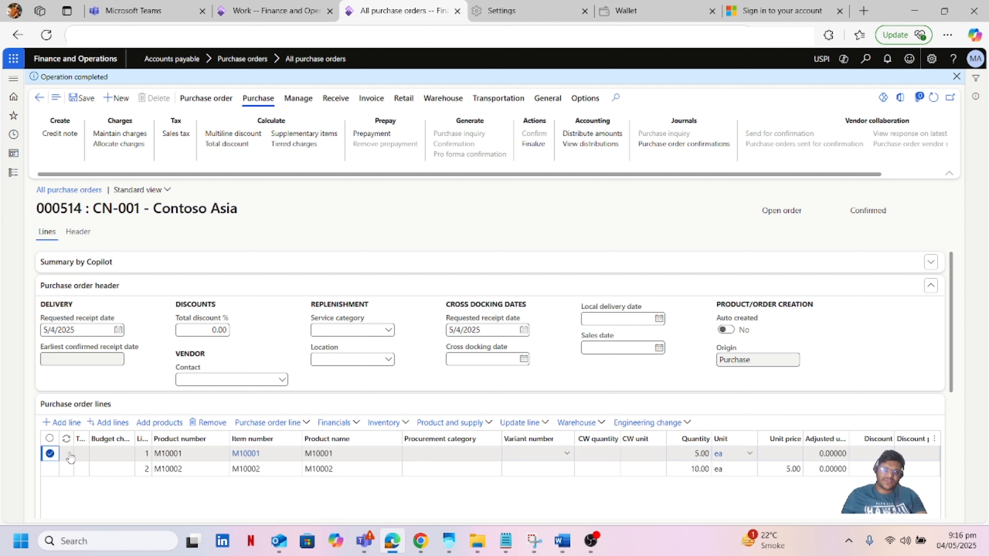
left_click(598, 426)
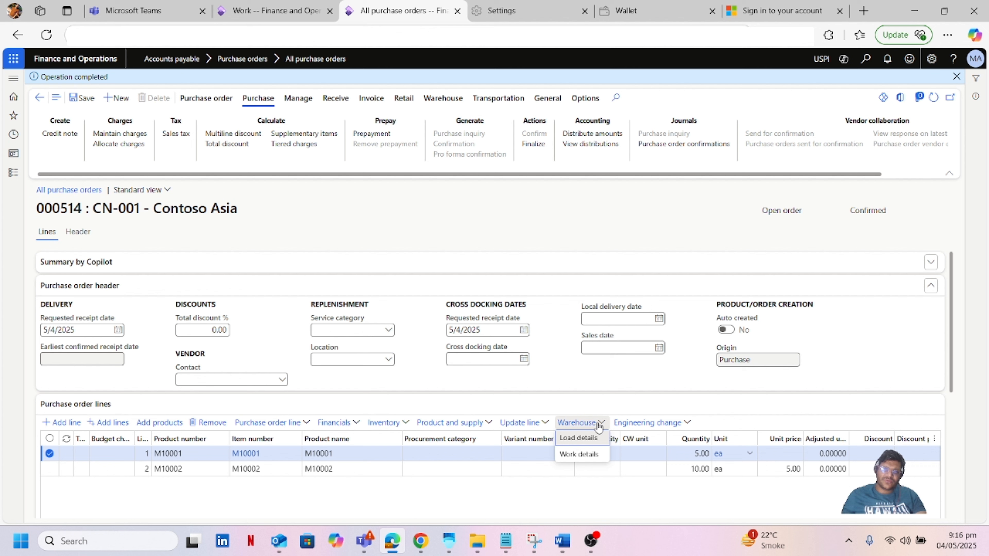
left_click(583, 455)
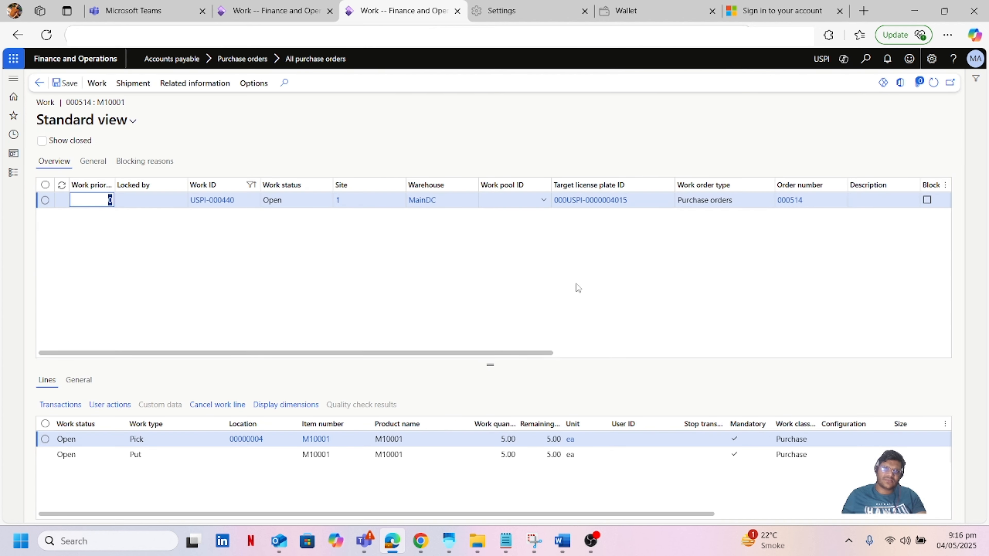
left_click(13, 175)
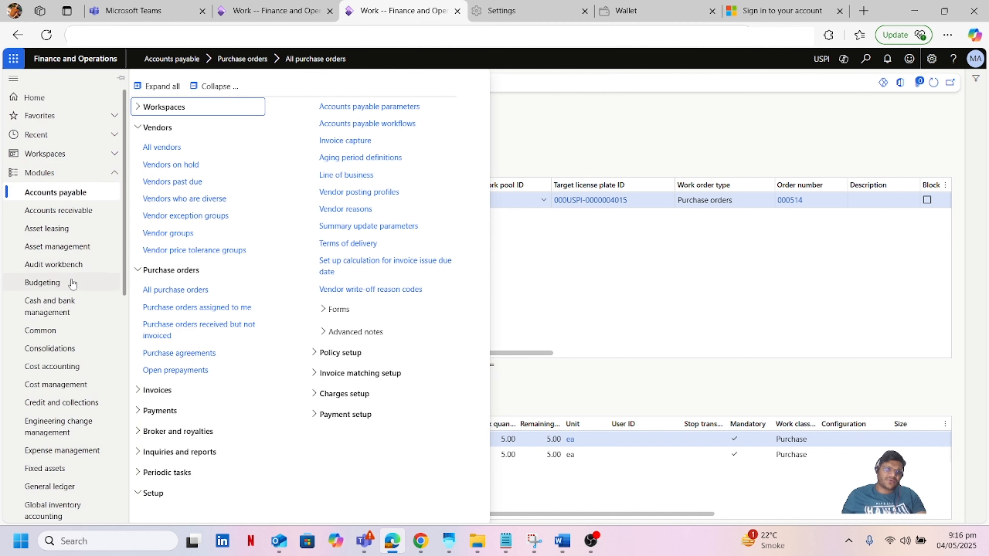
scroll(66, 288, "down", 10)
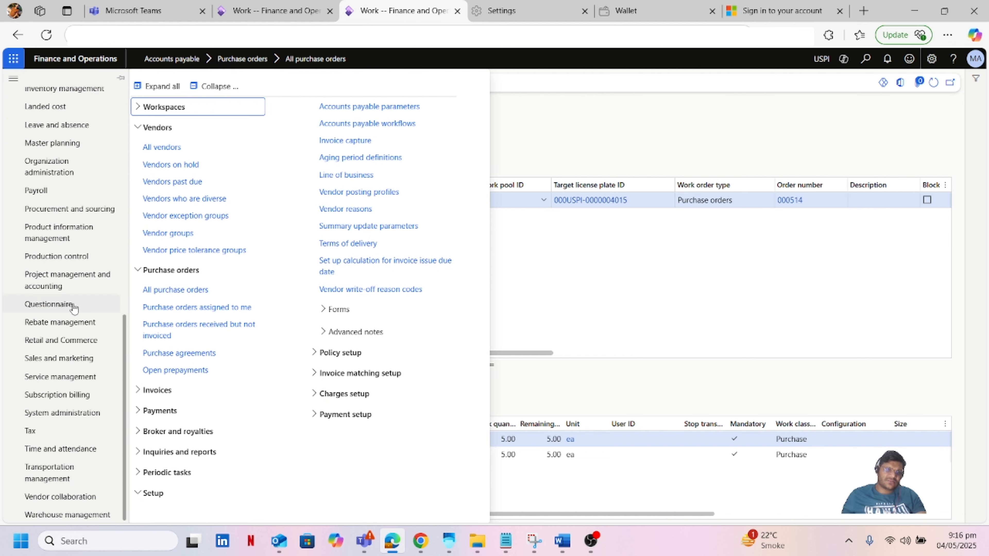
left_click(85, 516)
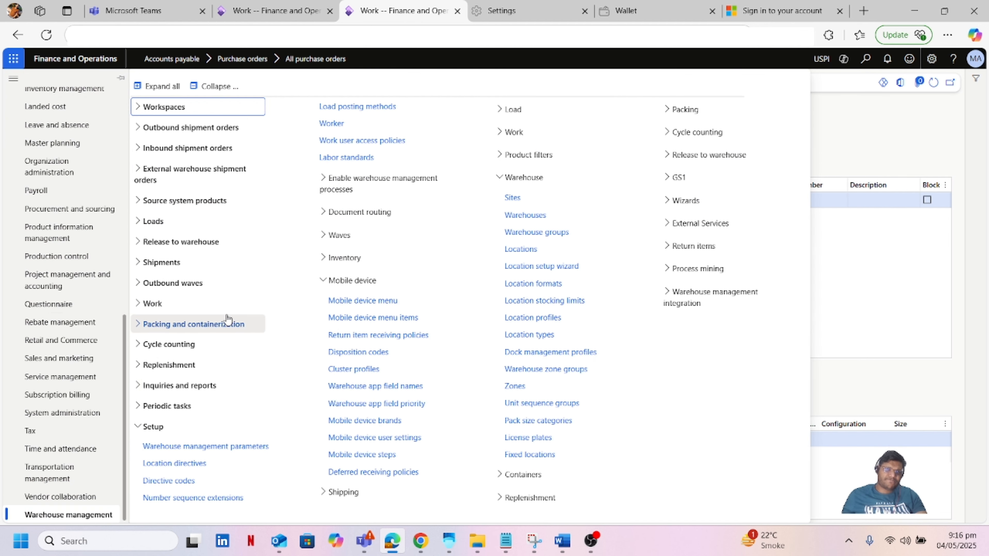
left_click(153, 303)
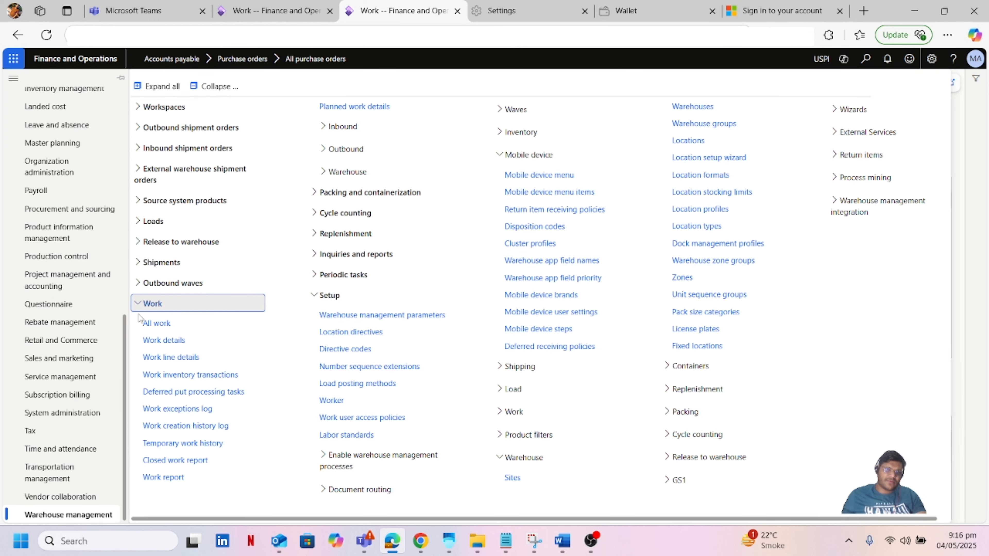
left_click(159, 324)
key("alt+Left")
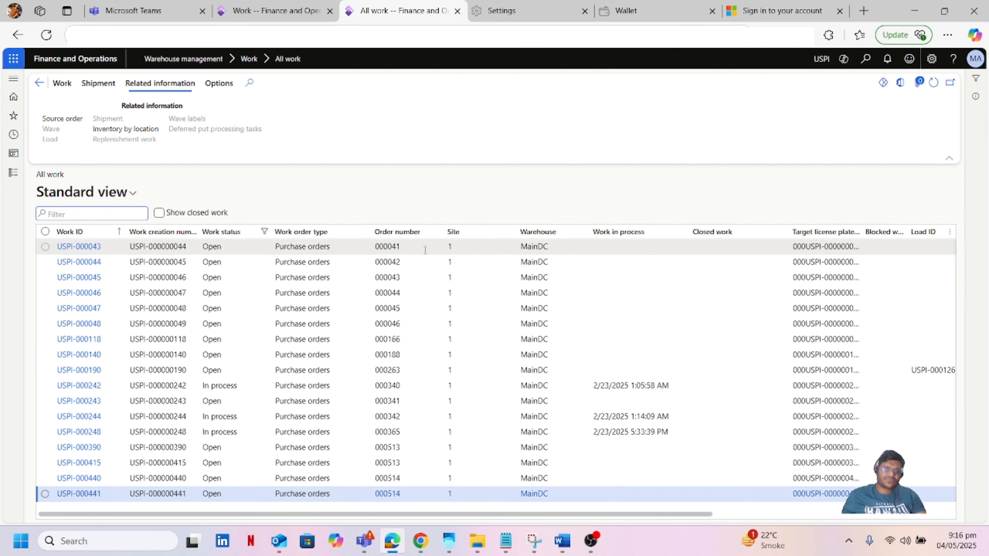
mouse_move(421, 540)
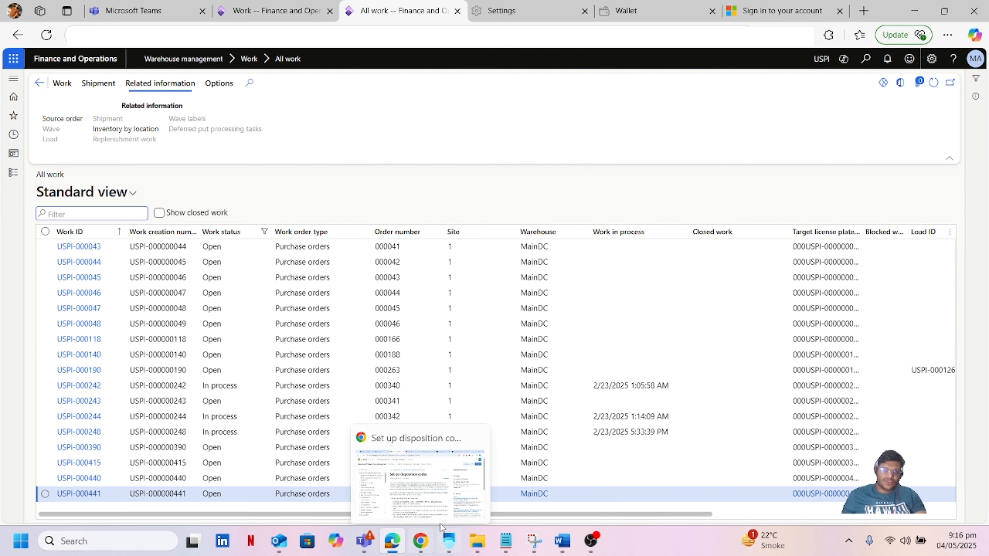
left_click_drag(587, 514, 644, 515)
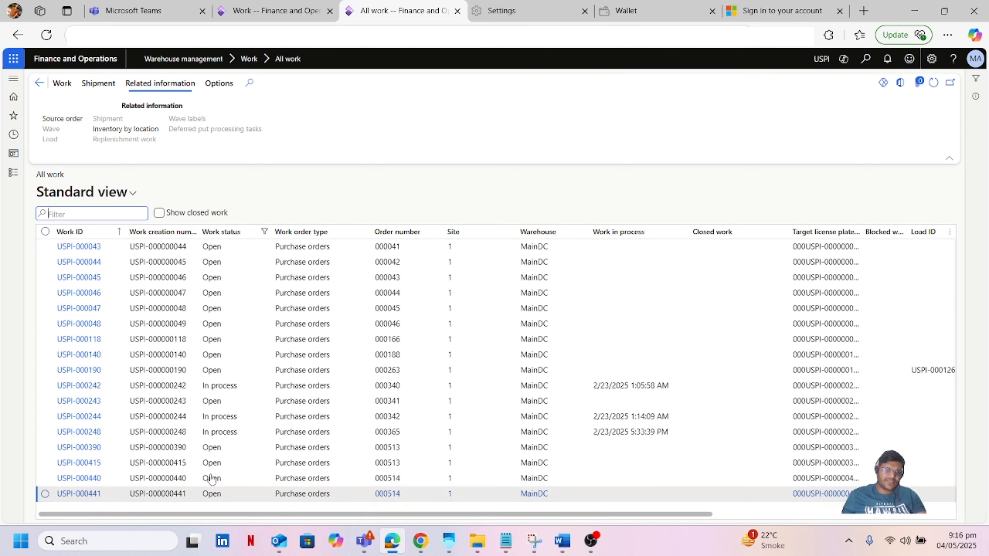
Step: Review work USPI-000440, then open work USPI-000441 and its item M10002's product information
left_click(86, 482)
left_click(84, 480)
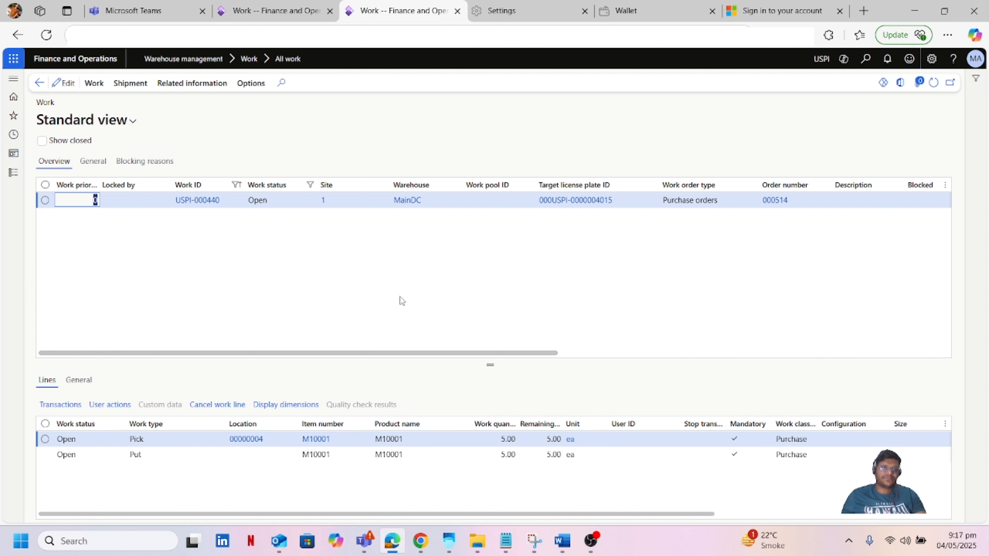
left_click(40, 83)
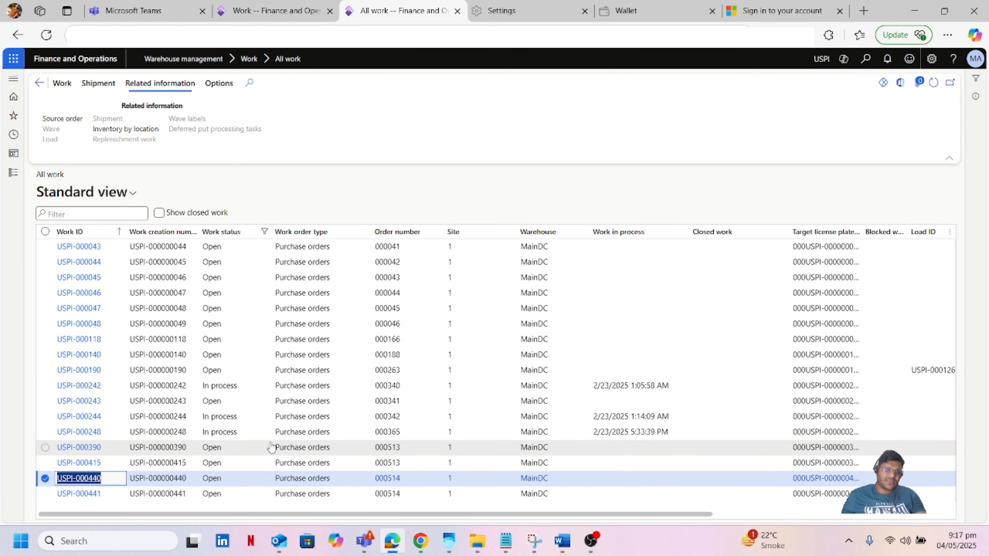
left_click(85, 494)
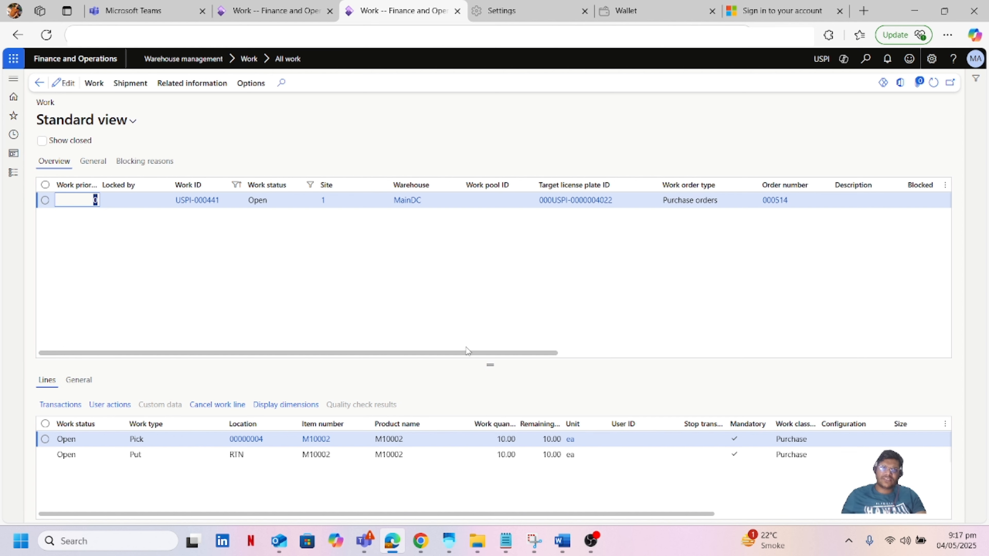
left_click_drag(466, 349, 274, 358)
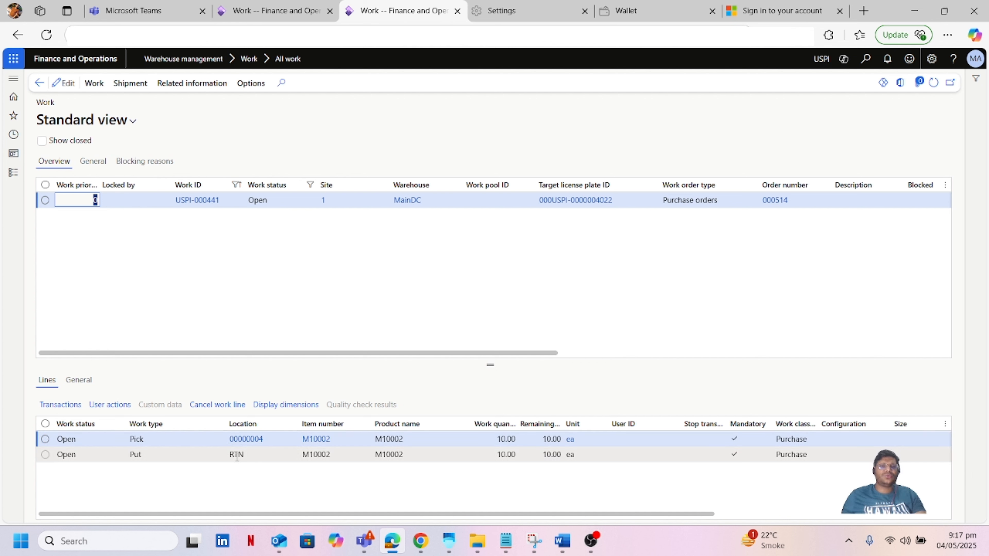
left_click(317, 277)
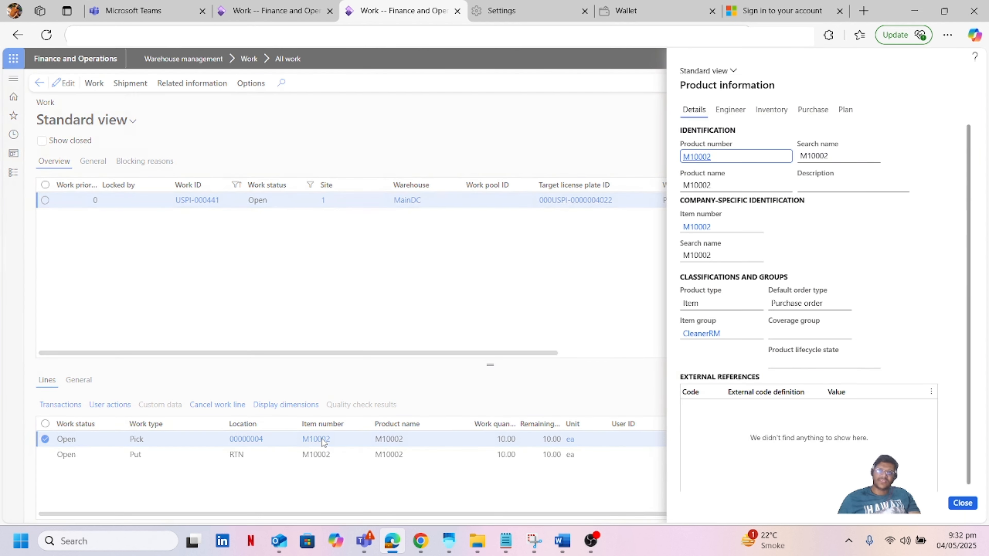
left_click(771, 111)
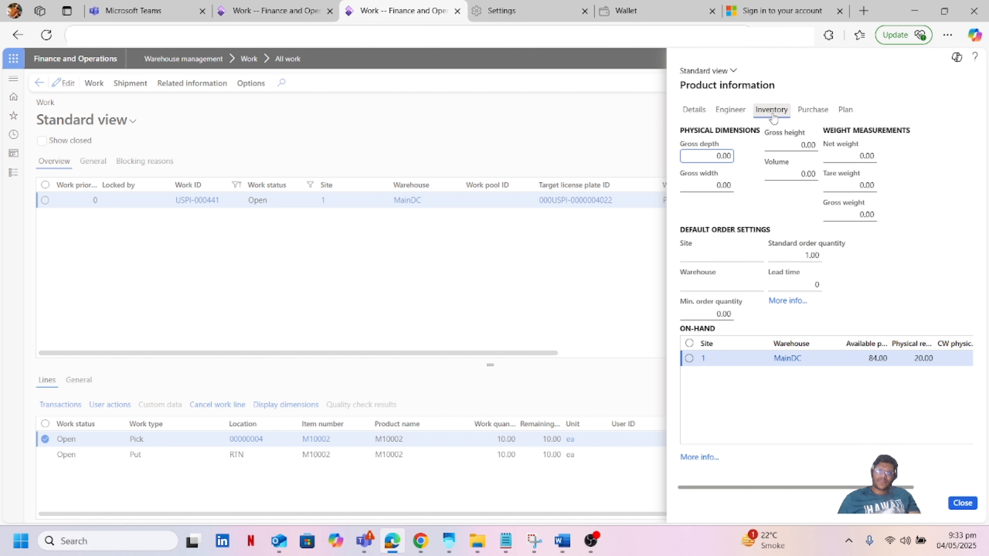
left_click(702, 458)
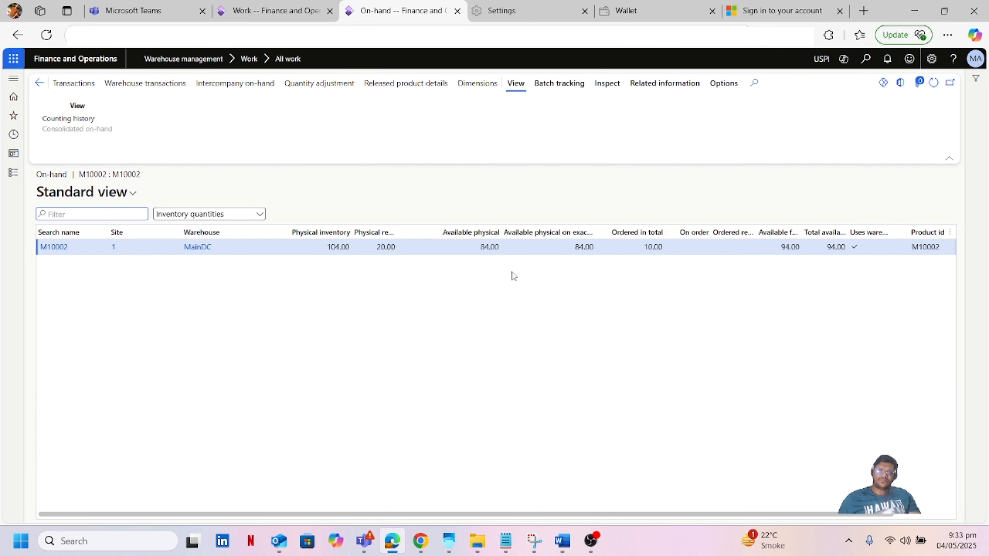
left_click(481, 86)
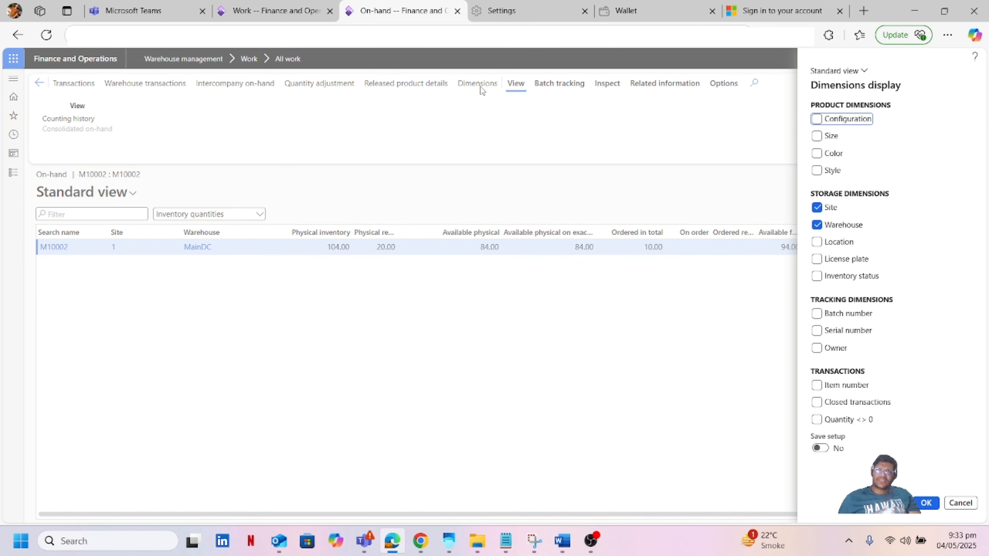
left_click(816, 241)
left_click(816, 258)
left_click(817, 277)
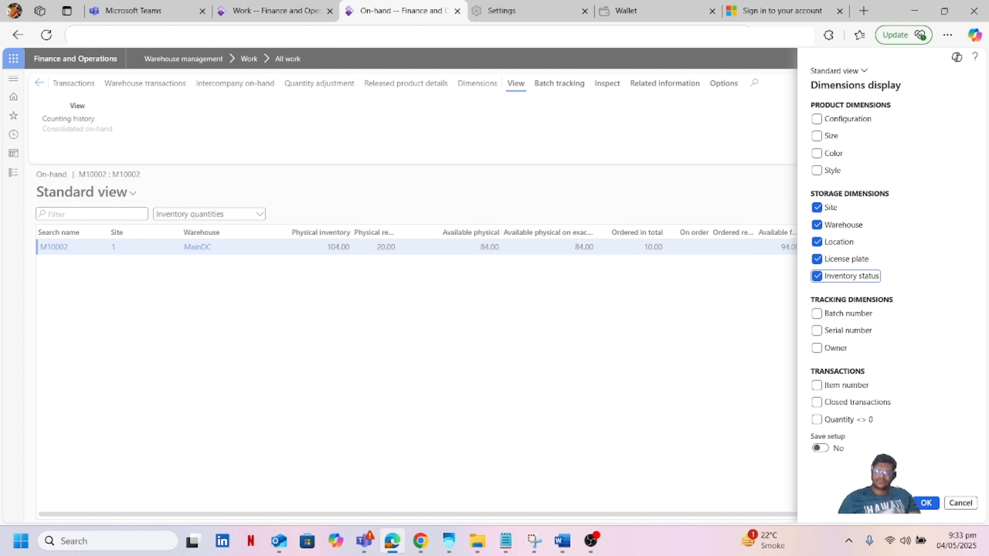
left_click(926, 505)
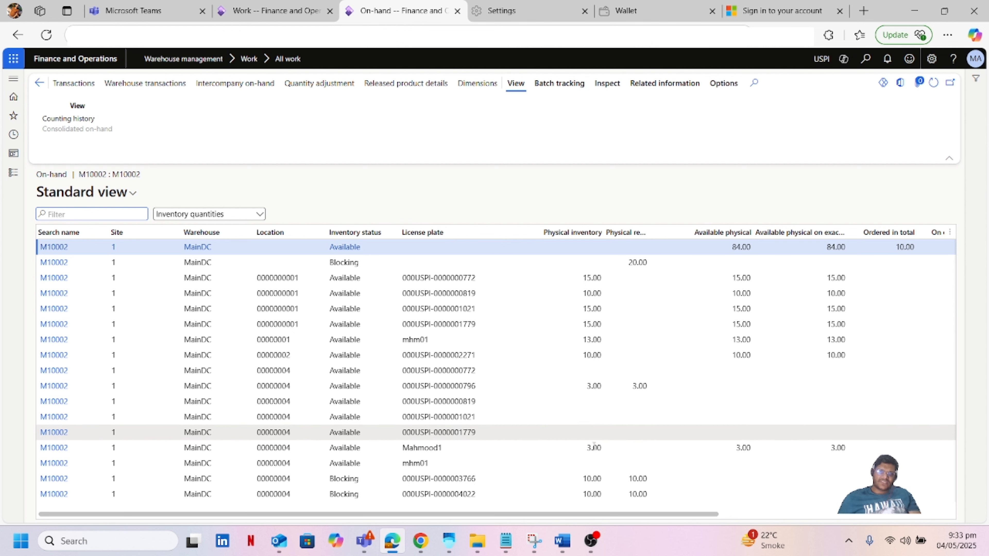
left_click(312, 495)
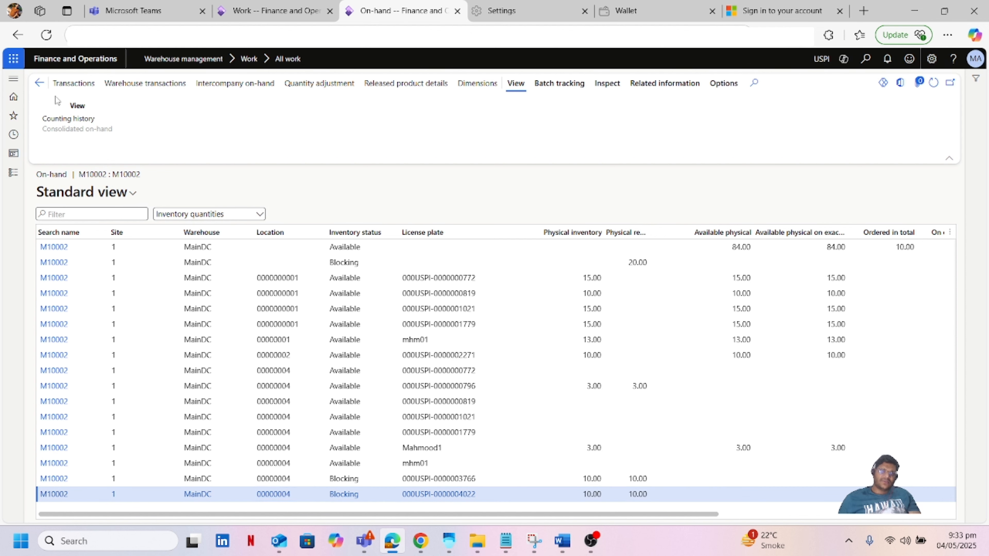
left_click(40, 83)
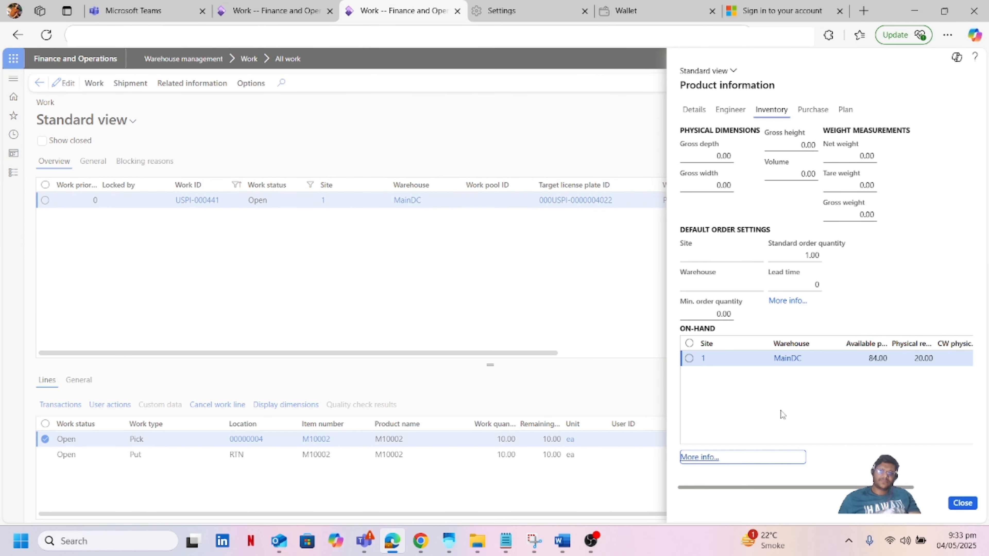
Step: Return to All work and open item M10001's product information from work USPI-000440
left_click(963, 503)
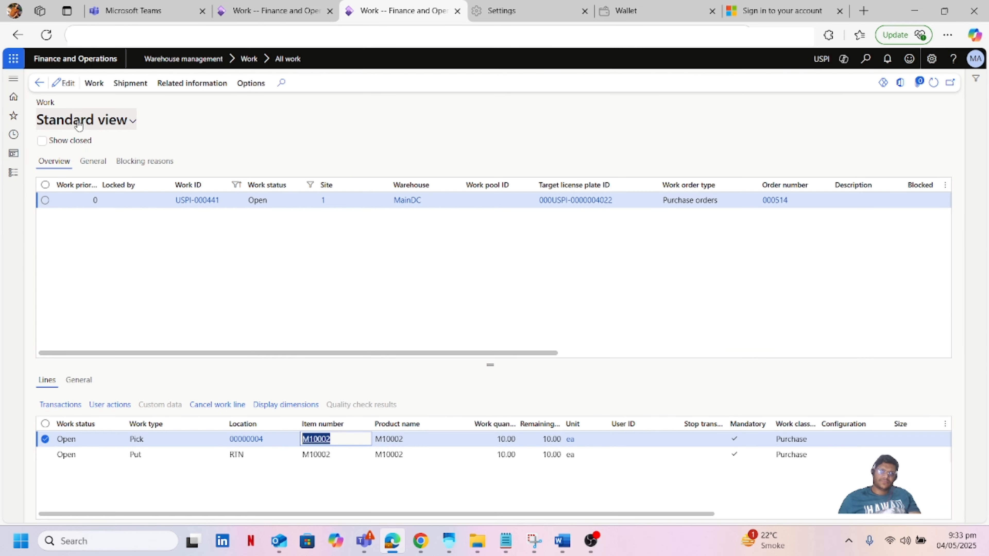
left_click(39, 83)
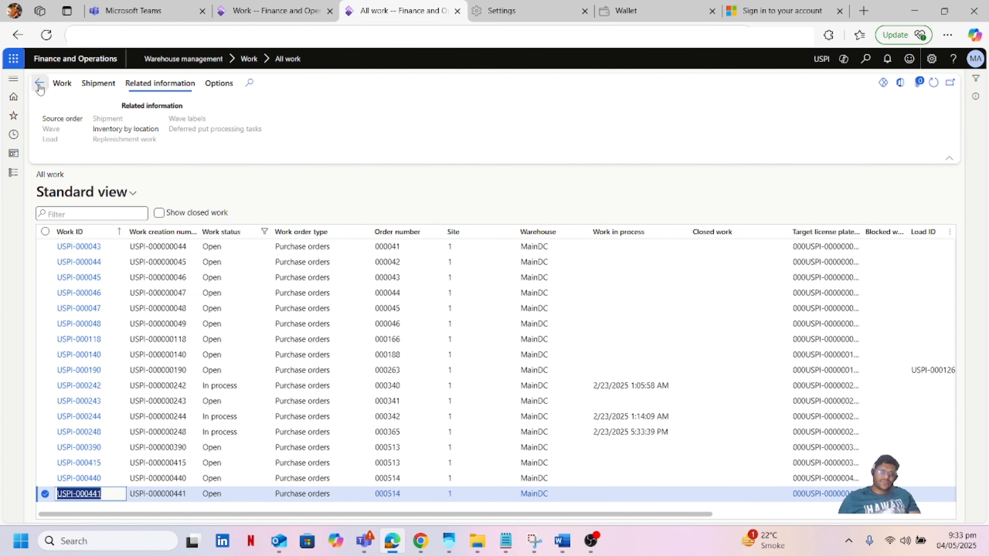
left_click(90, 482)
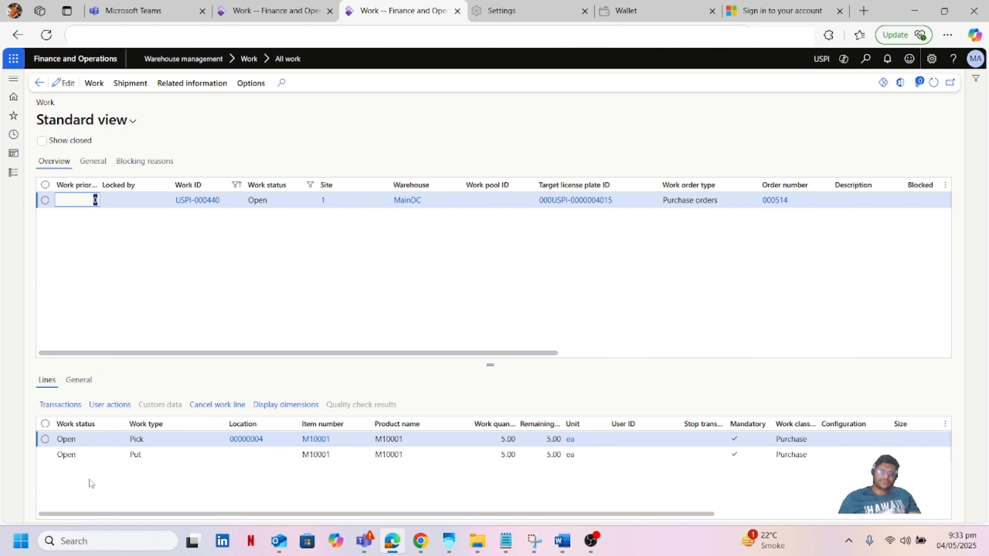
left_click(317, 440)
left_click(775, 112)
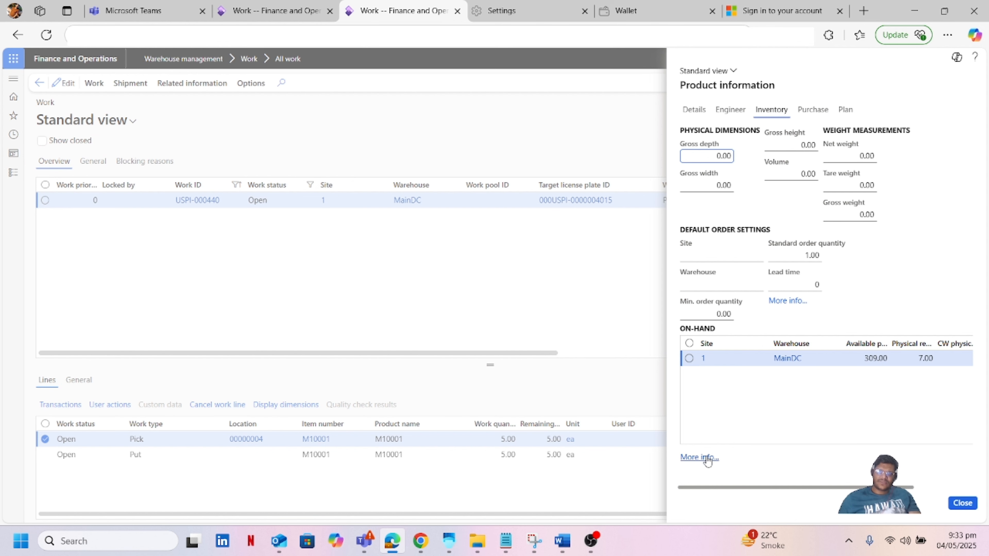
left_click(700, 457)
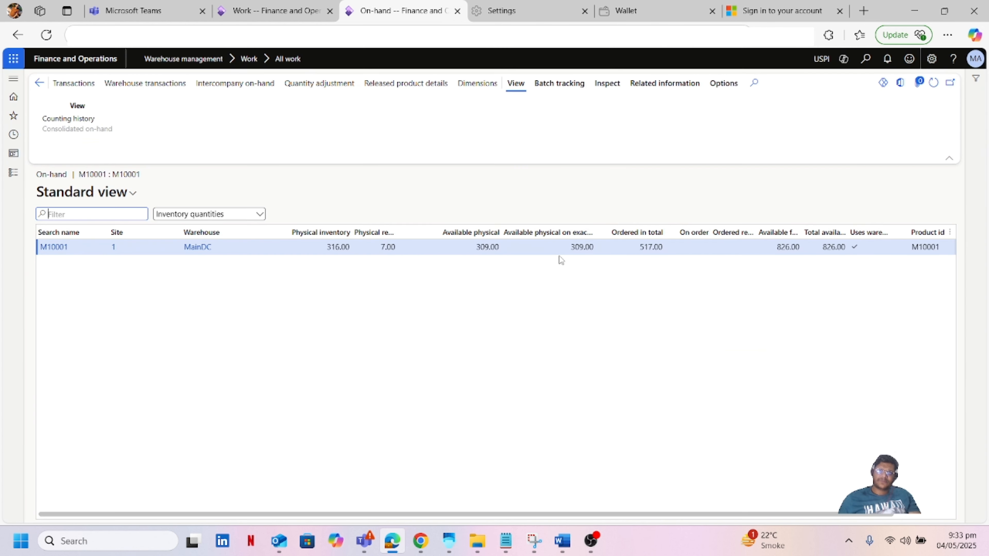
left_click(475, 86)
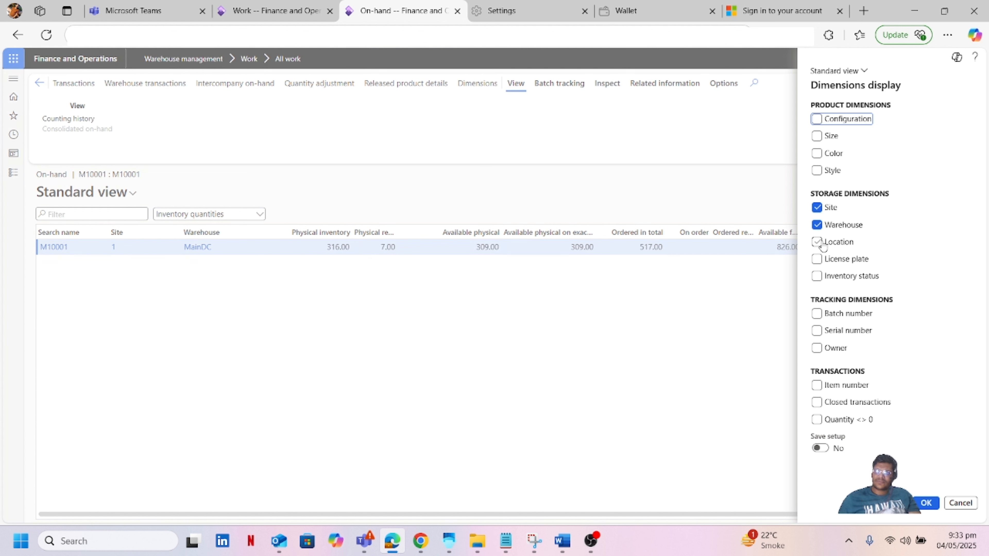
left_click(817, 242)
left_click(817, 259)
left_click(817, 276)
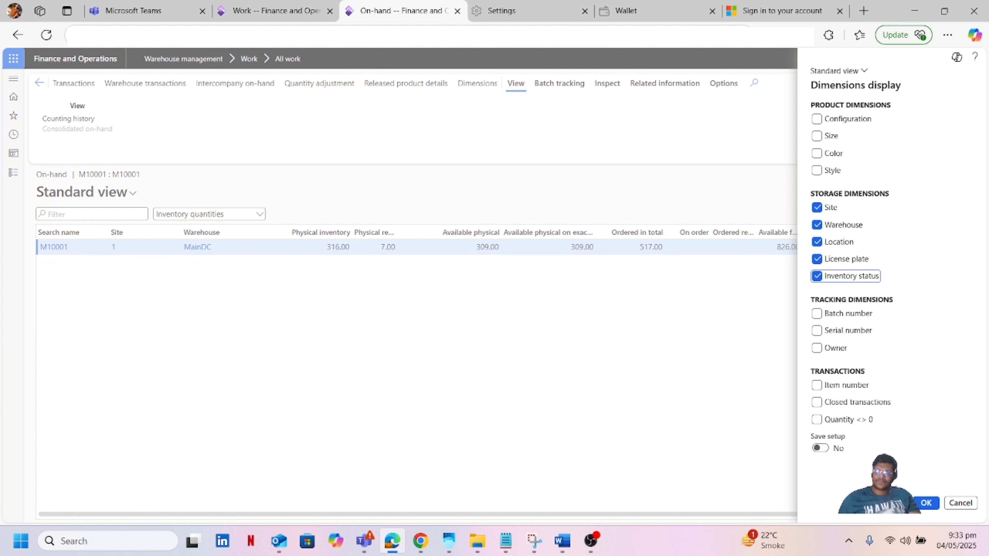
left_click(925, 504)
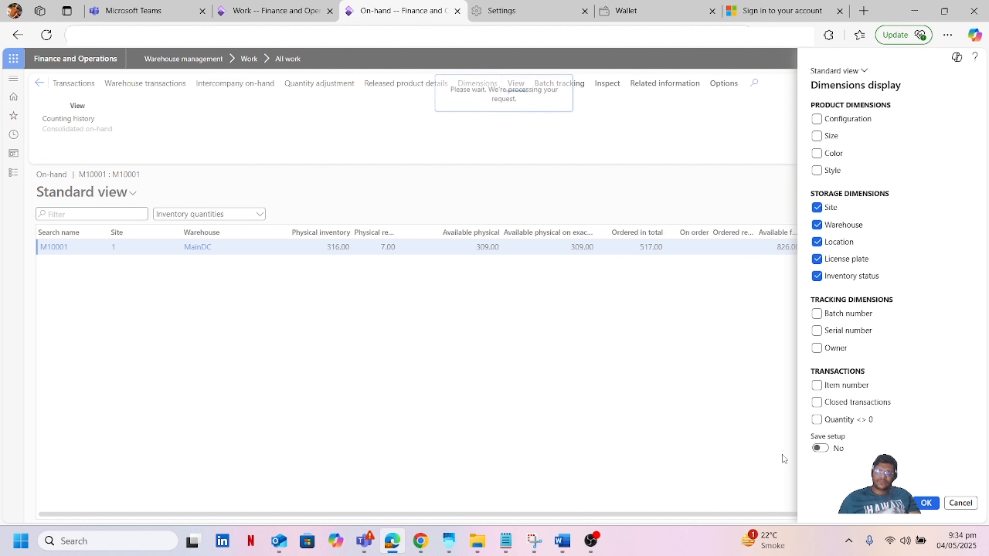
scroll(893, 390, "down", 5)
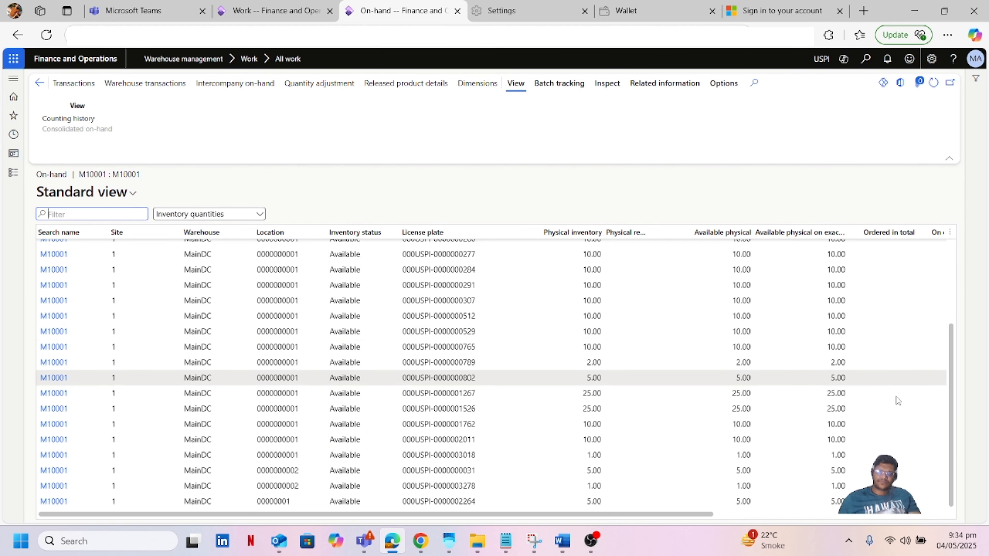
scroll(896, 425, "down", 10)
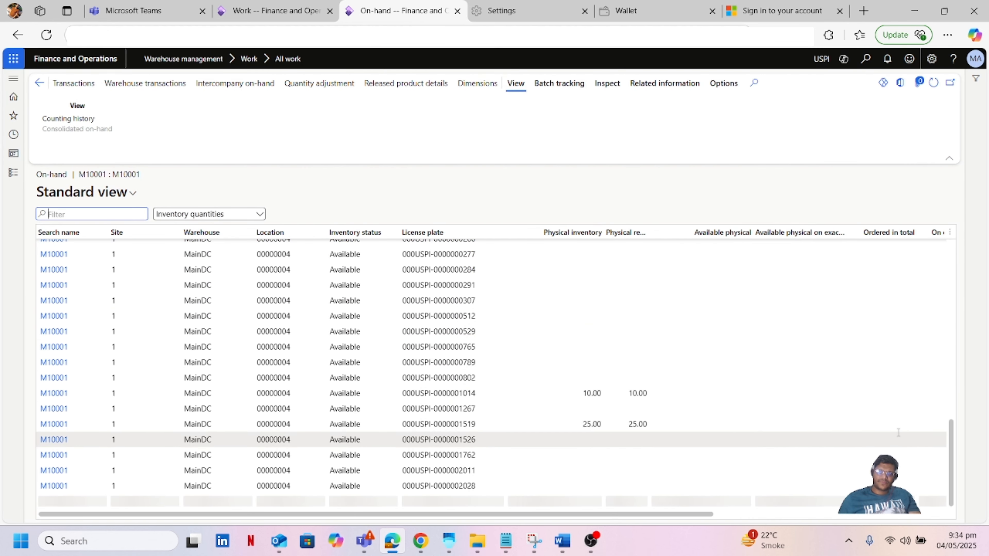
scroll(898, 432, "down", 10)
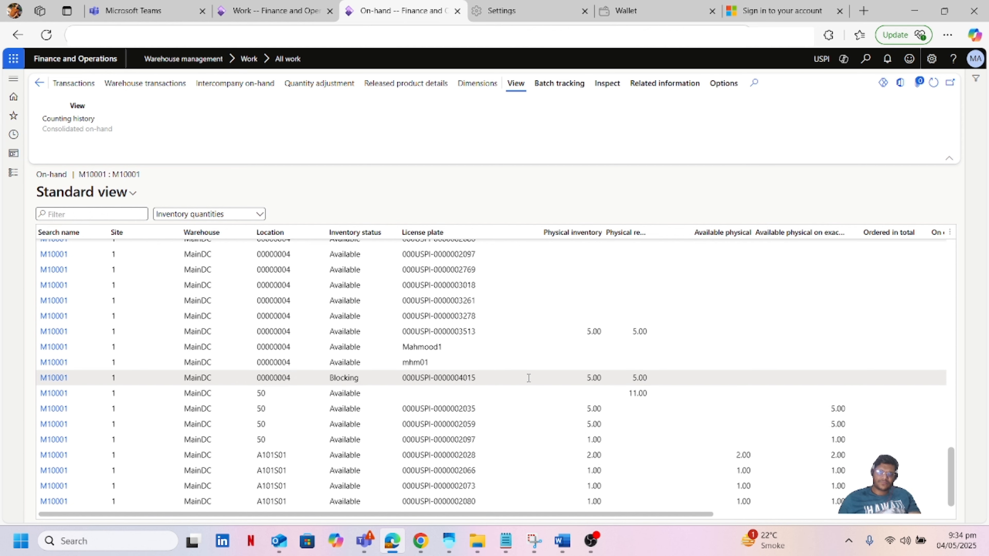
left_click(528, 376)
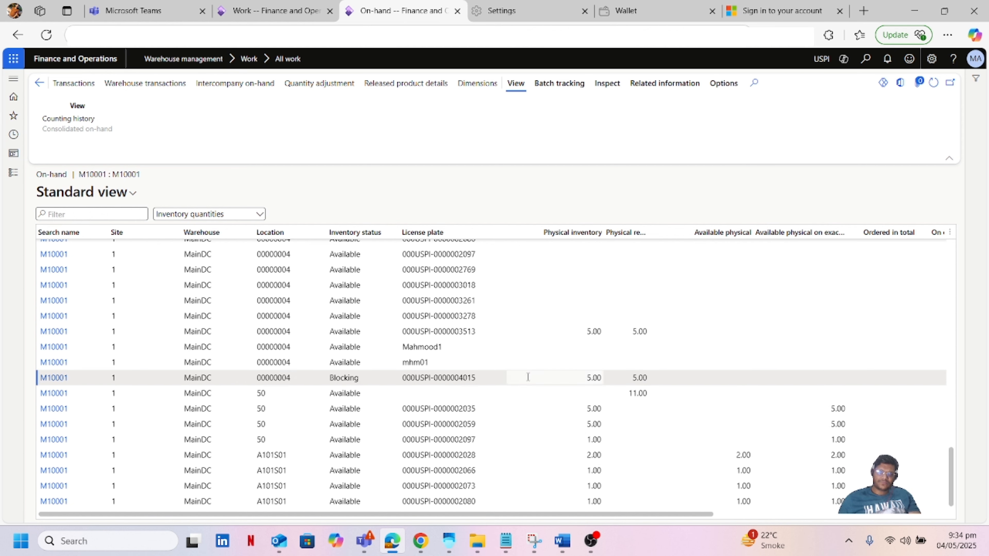